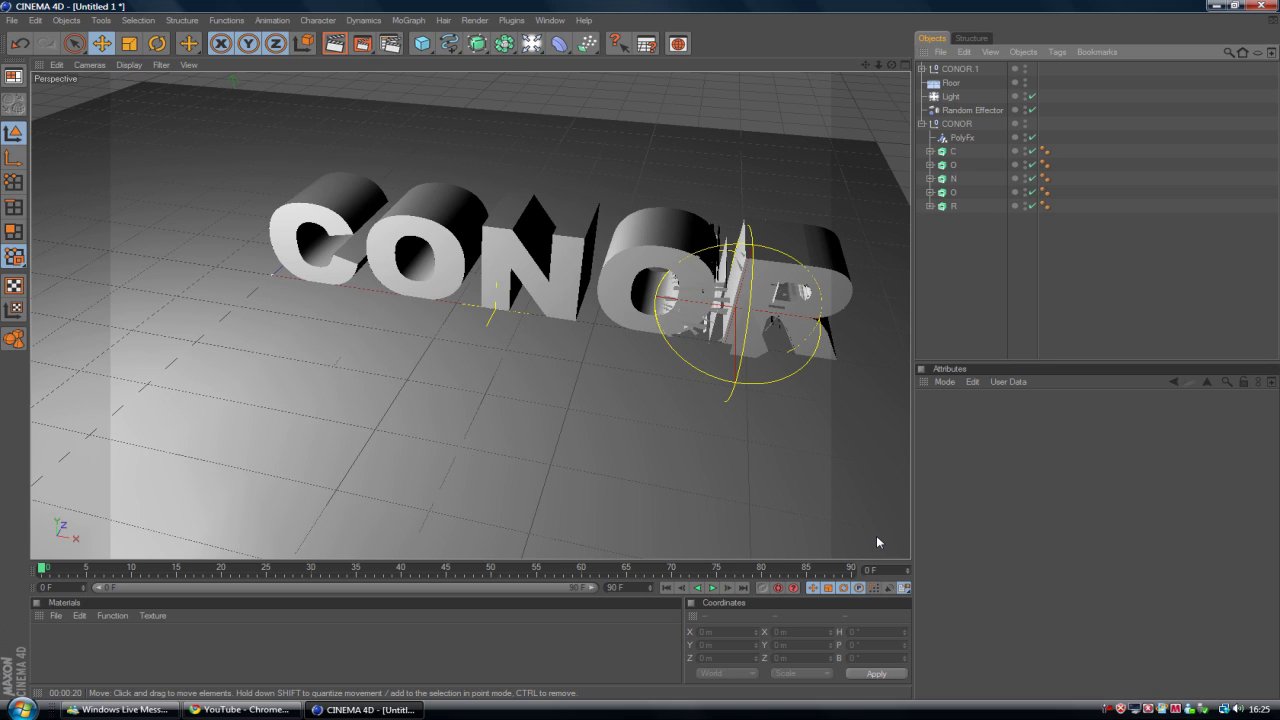
Move the Random Effector along X so its sphere falloff shatters the final R
click(956, 112)
drag(880, 336, 924, 314)
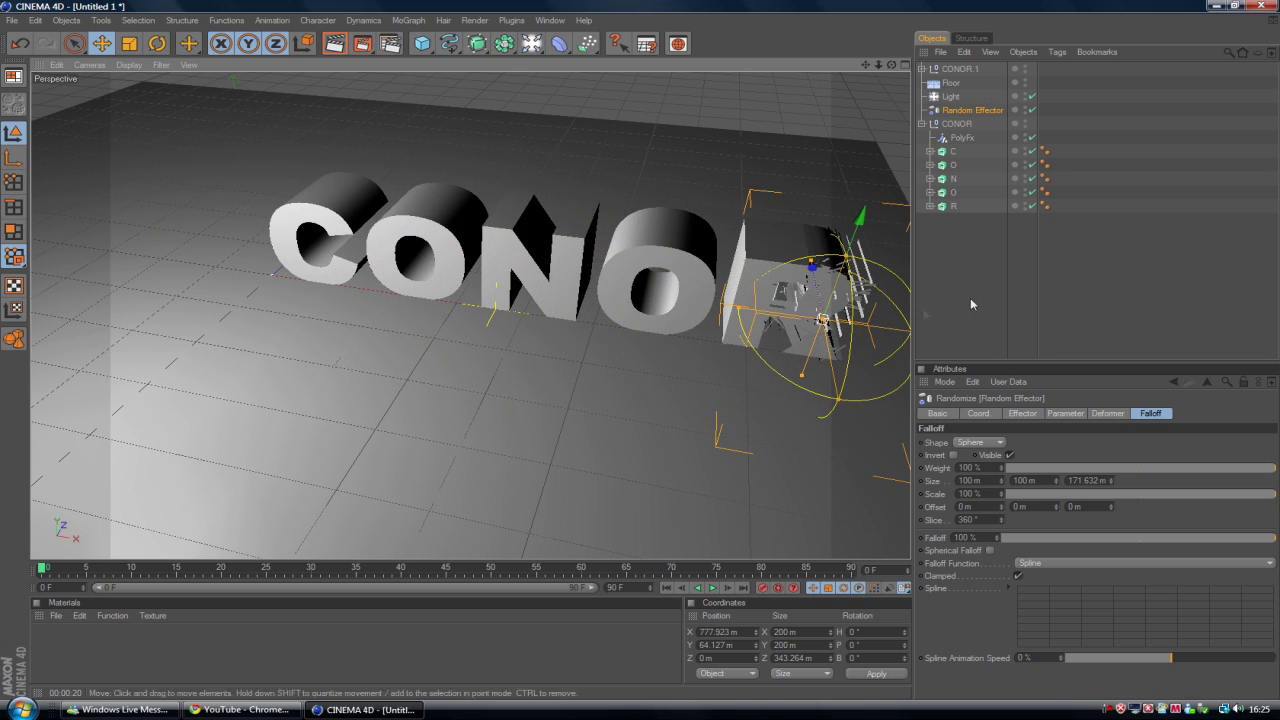
click(986, 300)
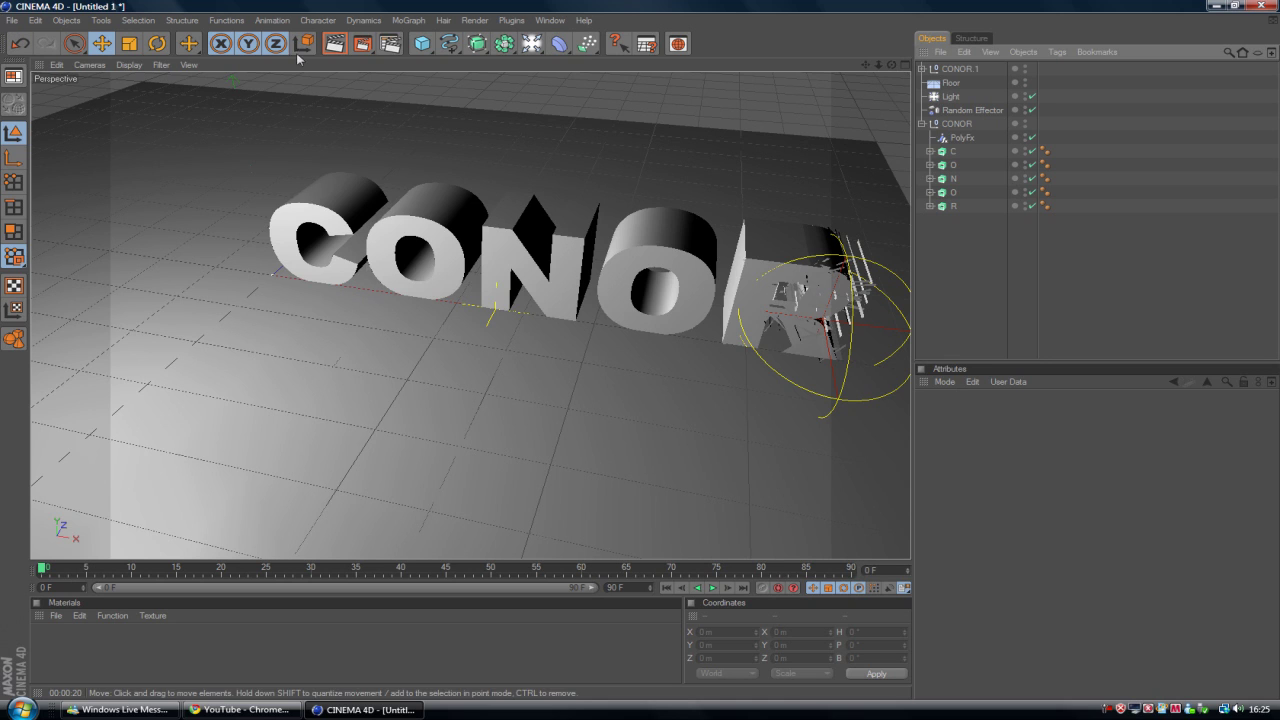
Start a new scene and add a MoGraph Text object reading CONOR
click(12, 20)
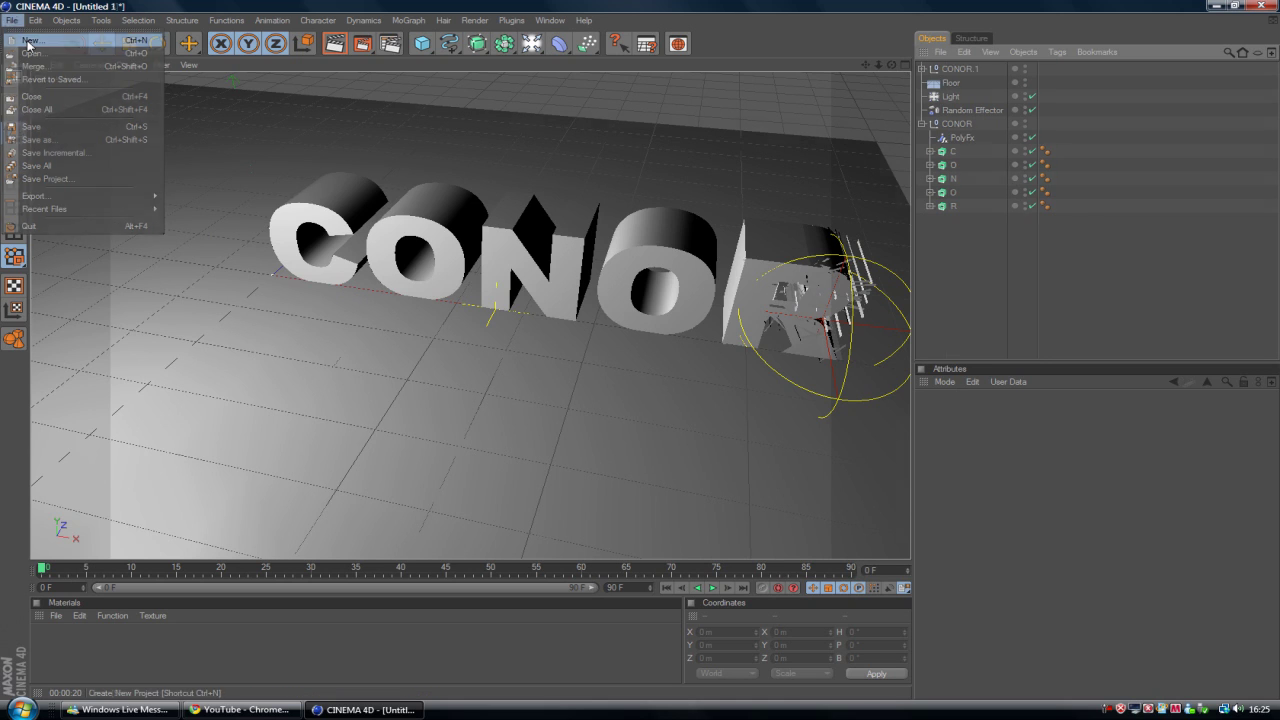
click(29, 42)
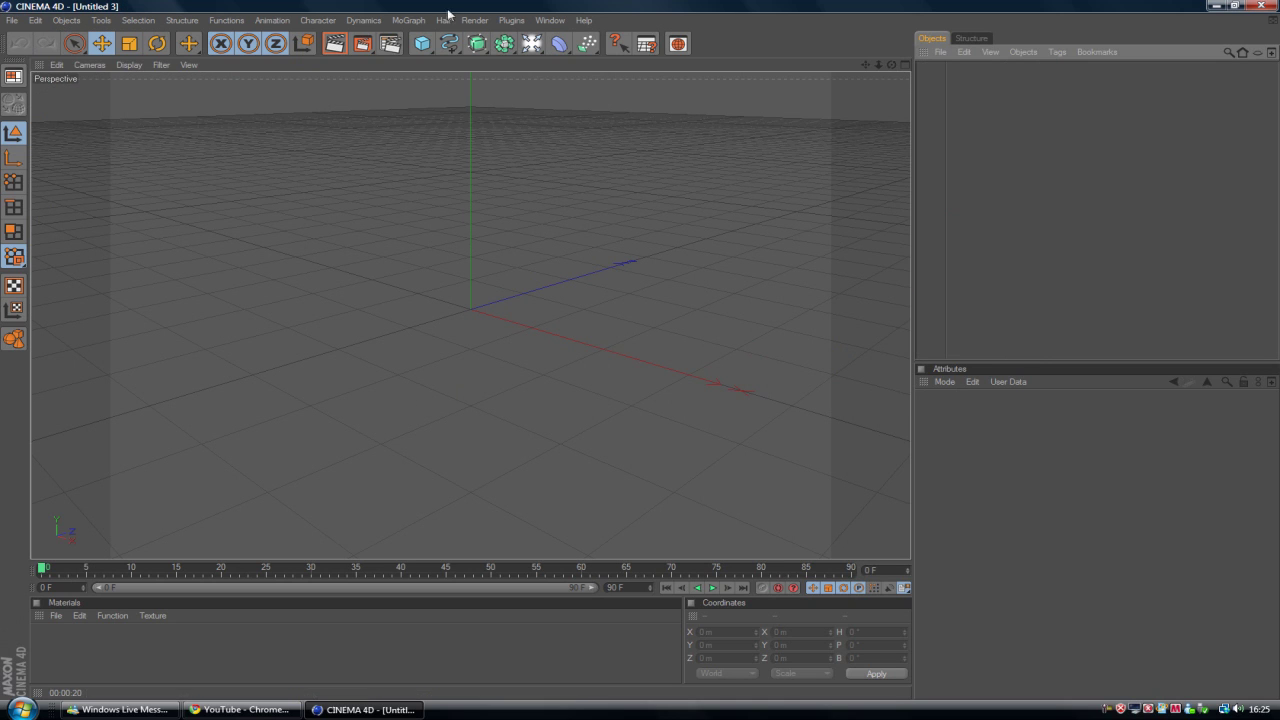
click(408, 20)
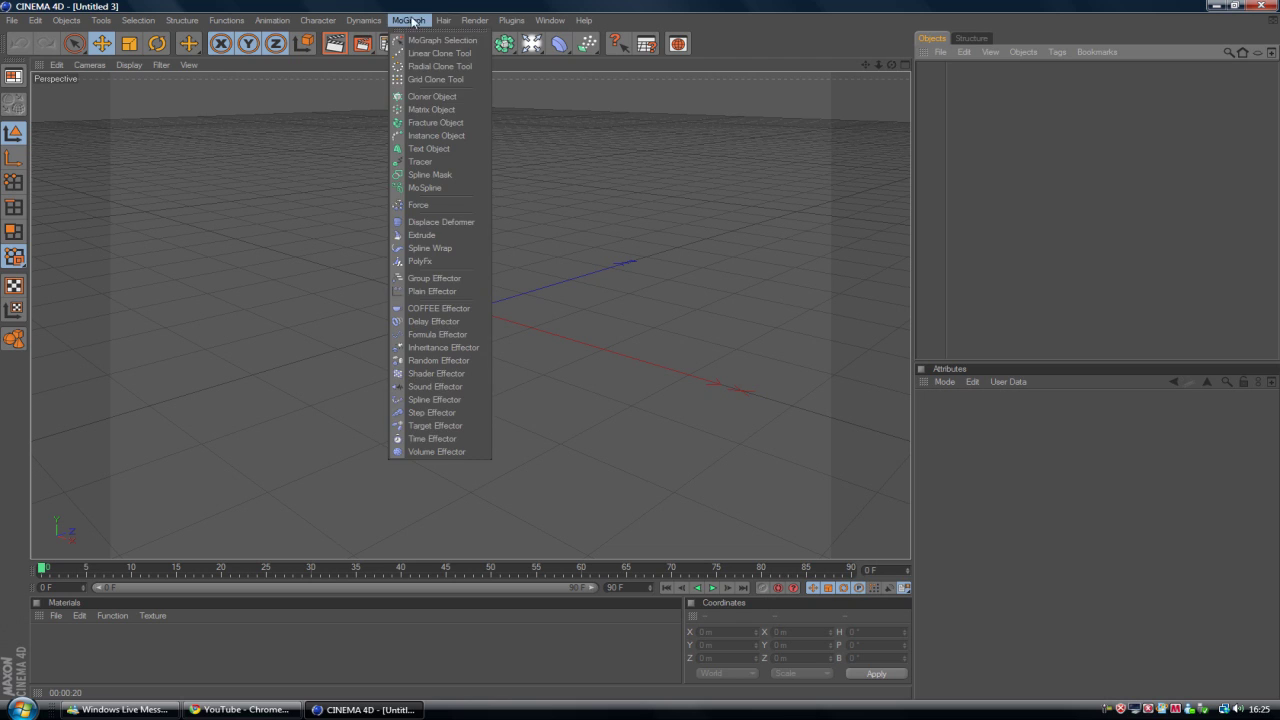
click(427, 149)
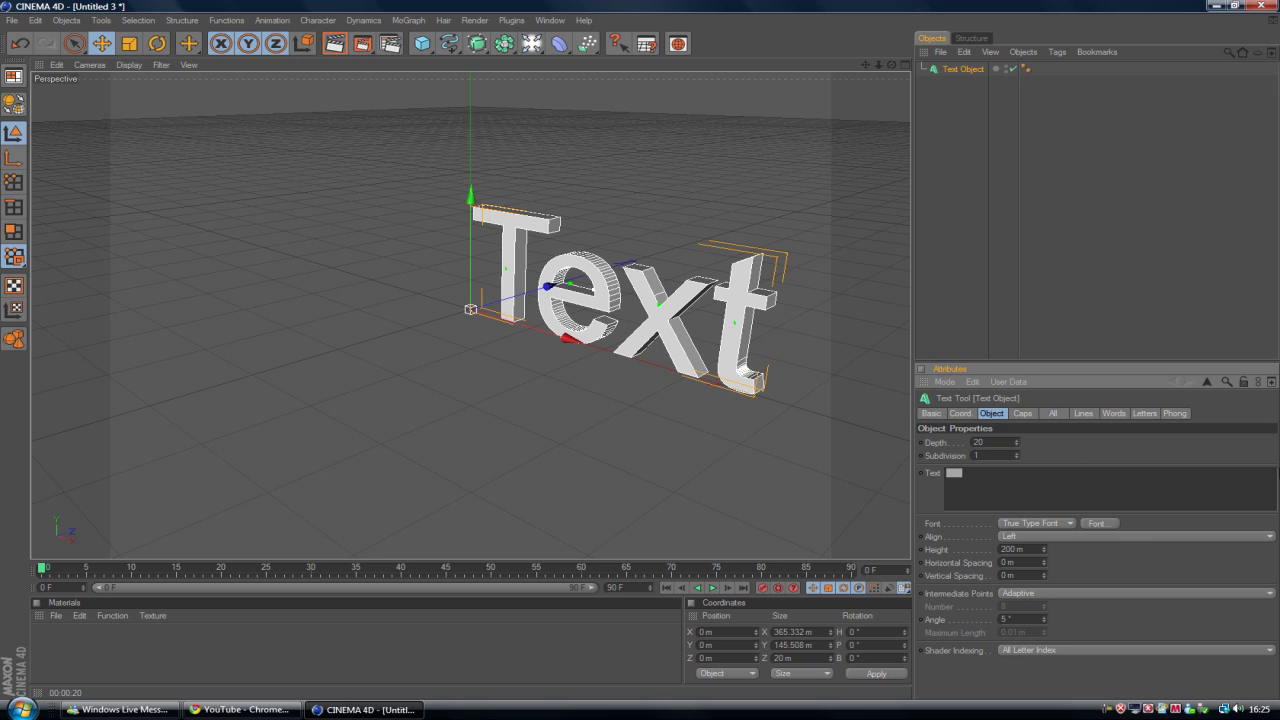
text(CONOF)
click(1107, 538)
Set the text font to Arial Black and the extrusion depth to 13
click(1099, 524)
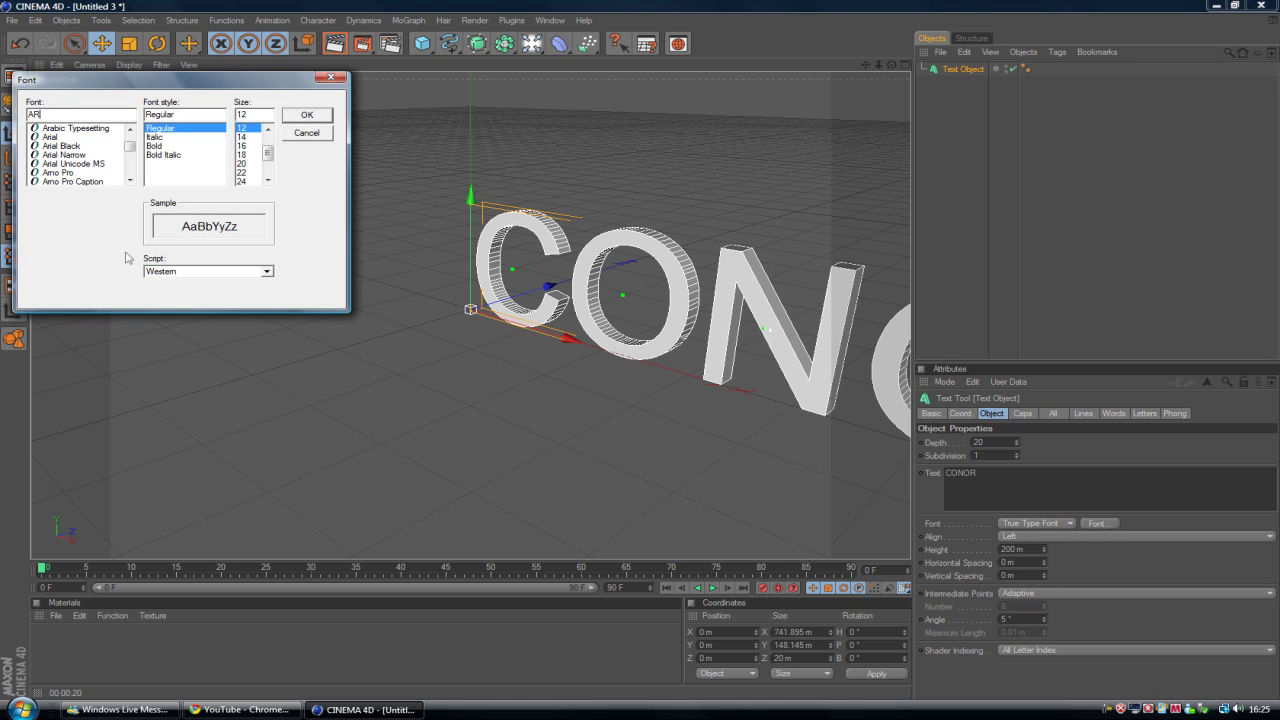
click(85, 147)
click(304, 115)
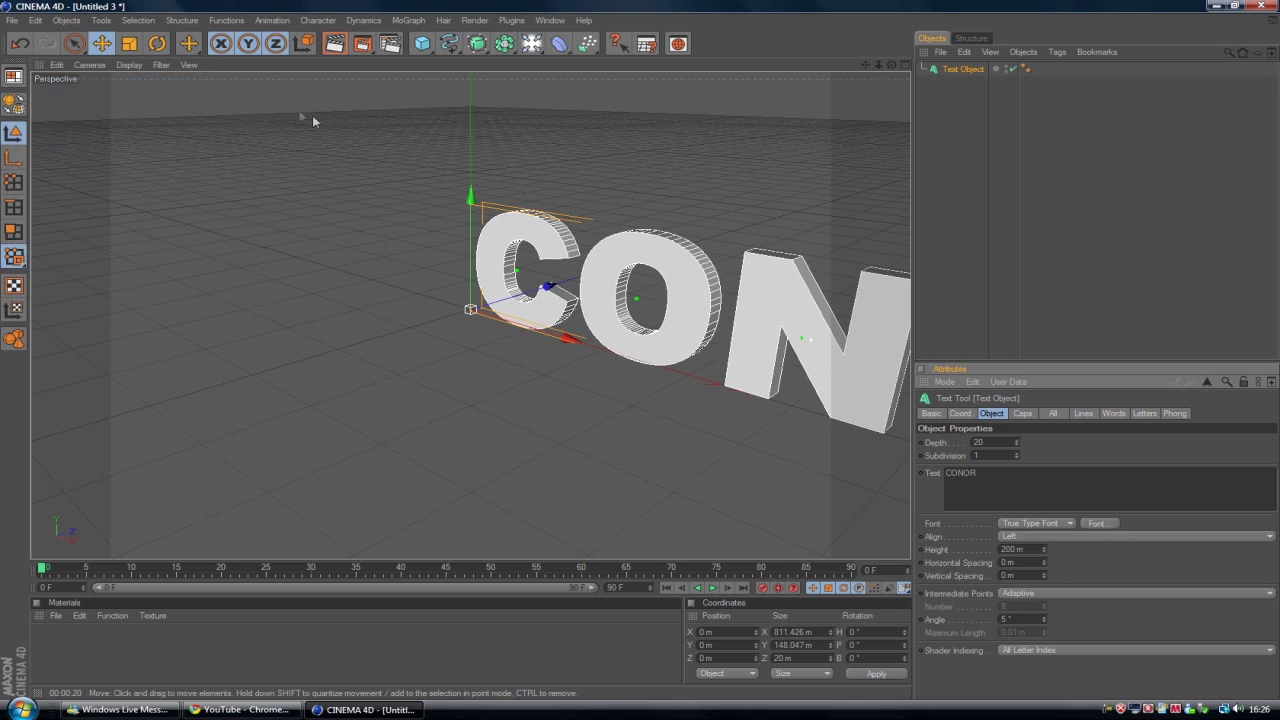
double_click(976, 441)
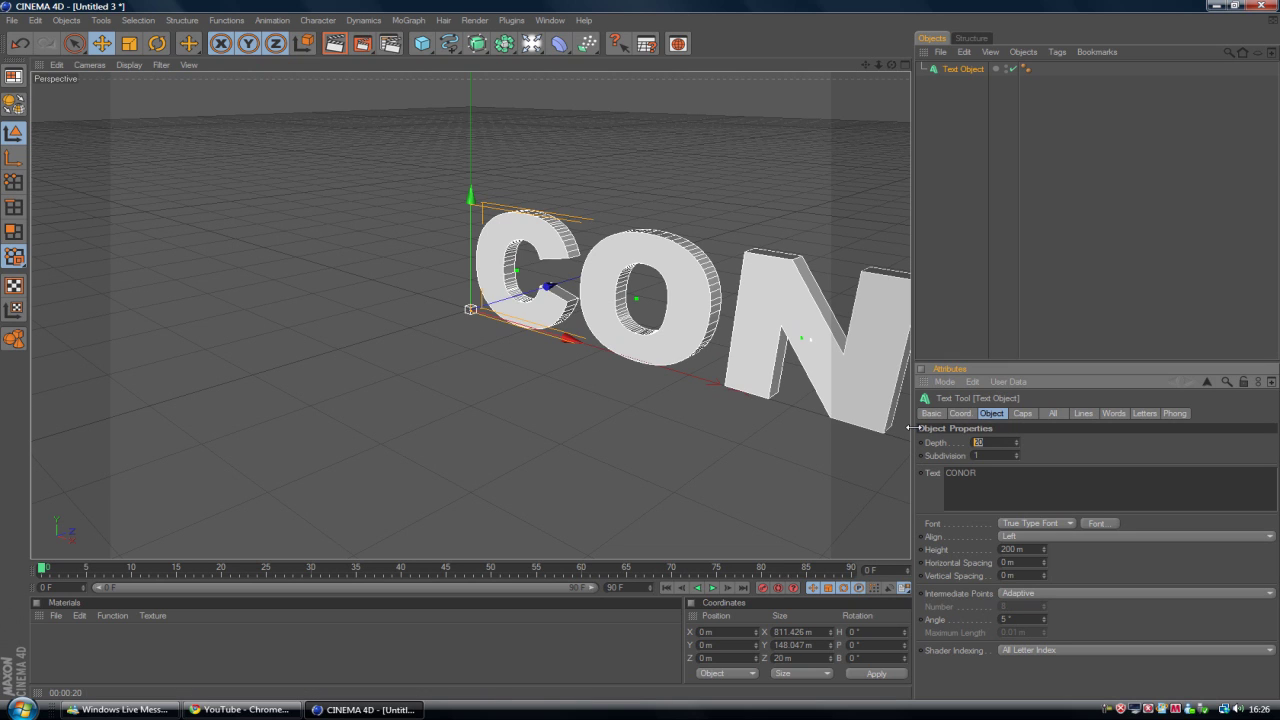
text(13)
key(Return)
click(984, 193)
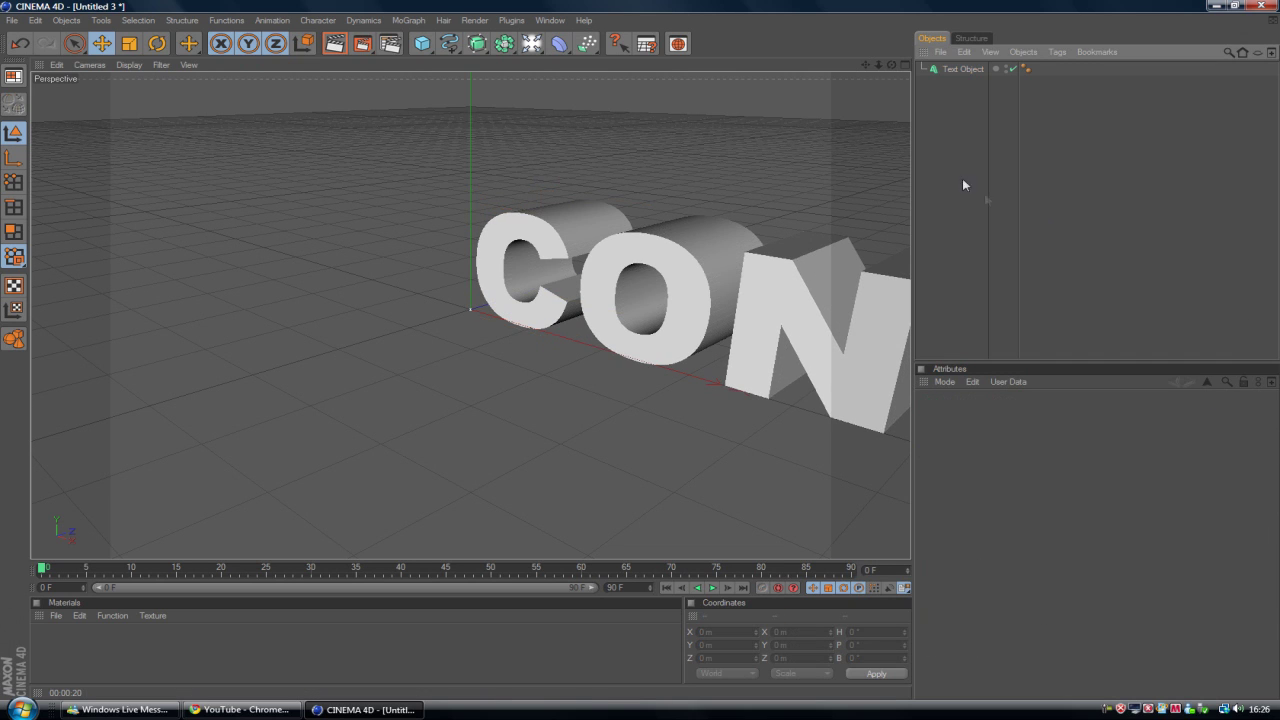
drag(891, 64, 856, 55)
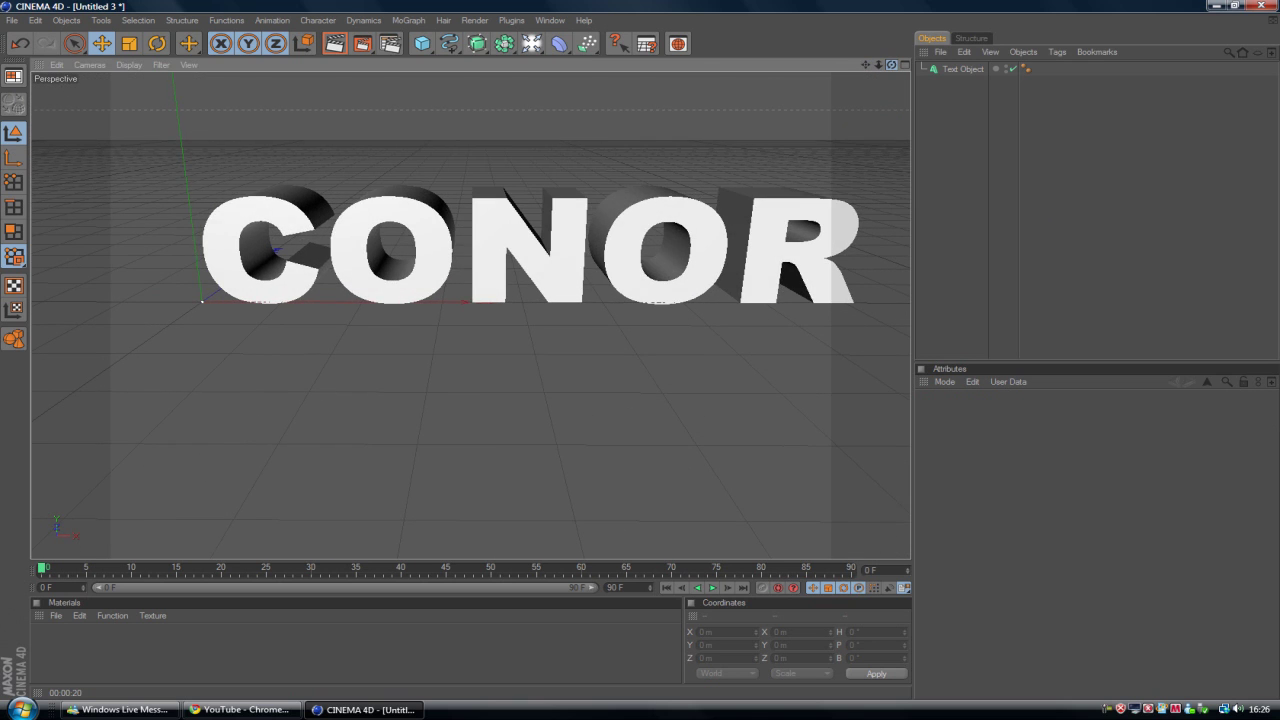
Add an Explosion FX deformer and nest it under the CONOR text object
click(950, 69)
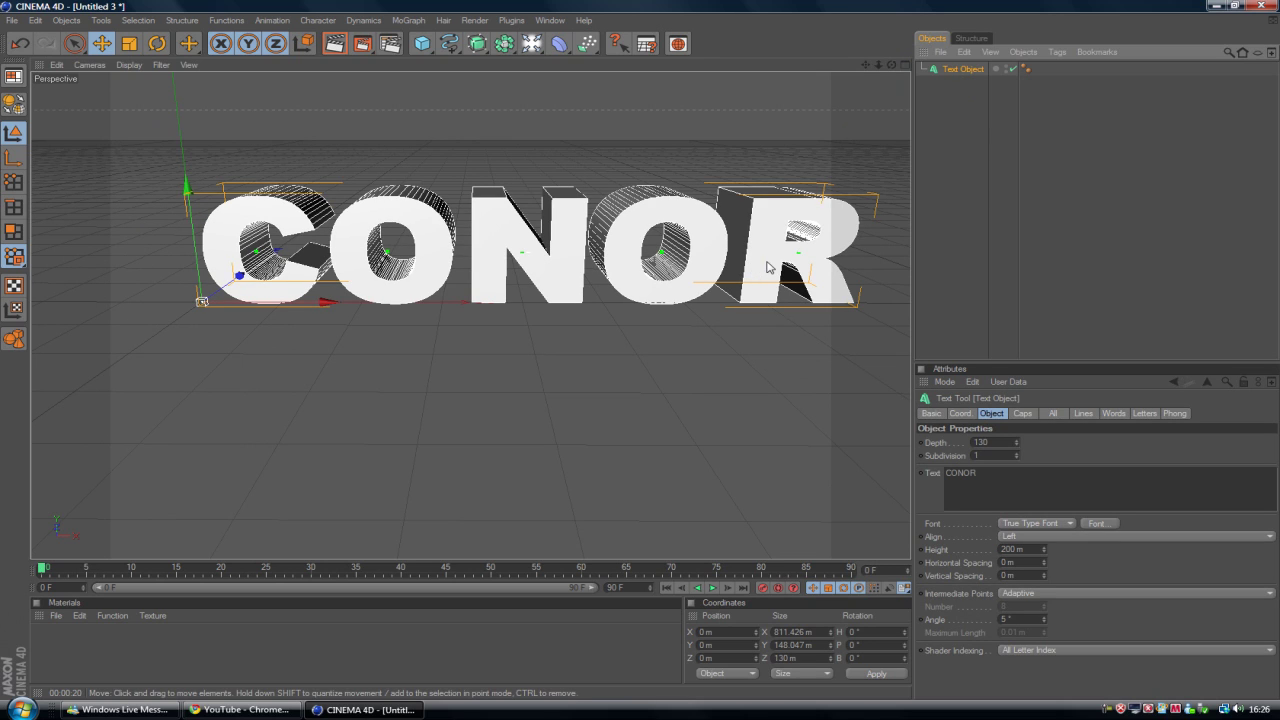
click(560, 44)
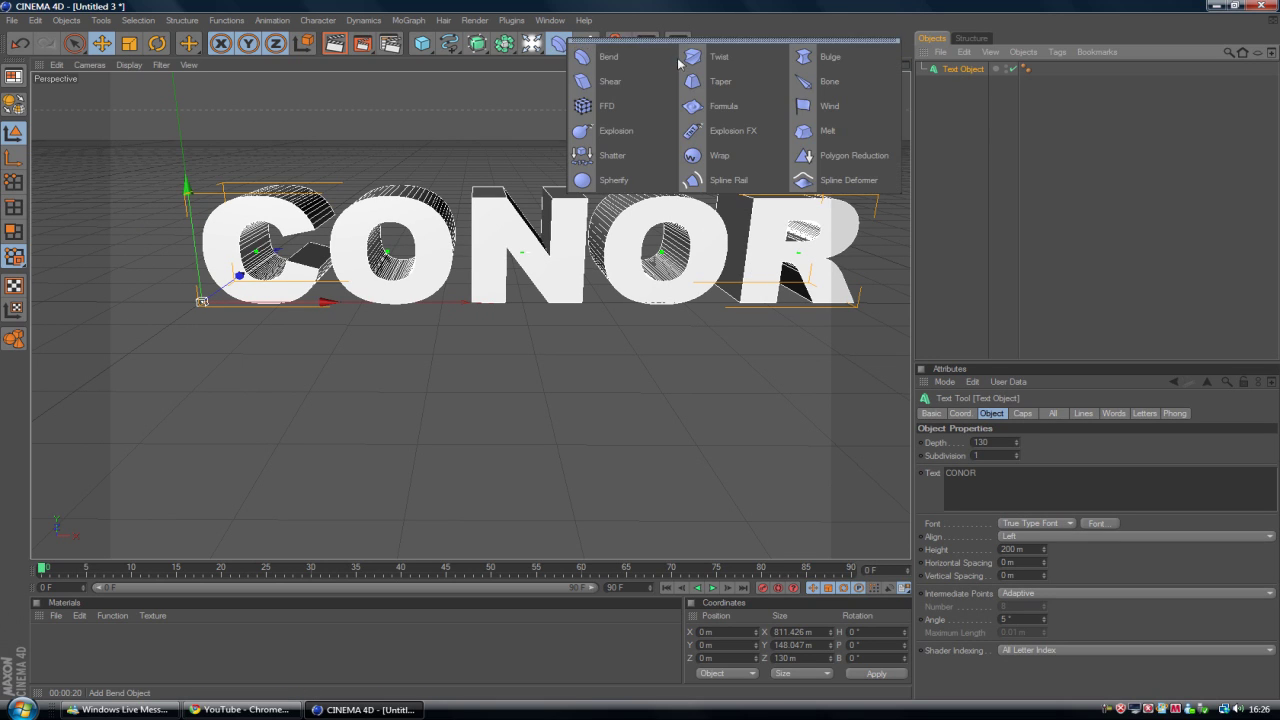
click(725, 138)
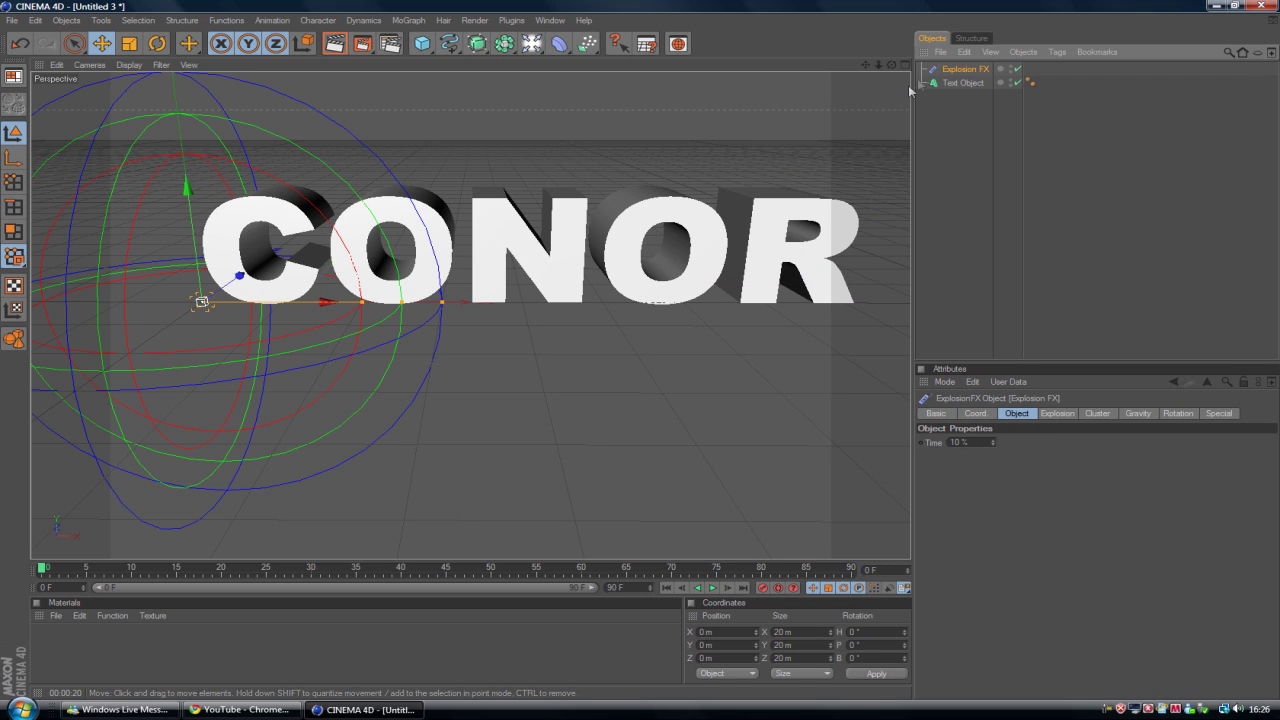
drag(952, 70, 958, 88)
click(1010, 236)
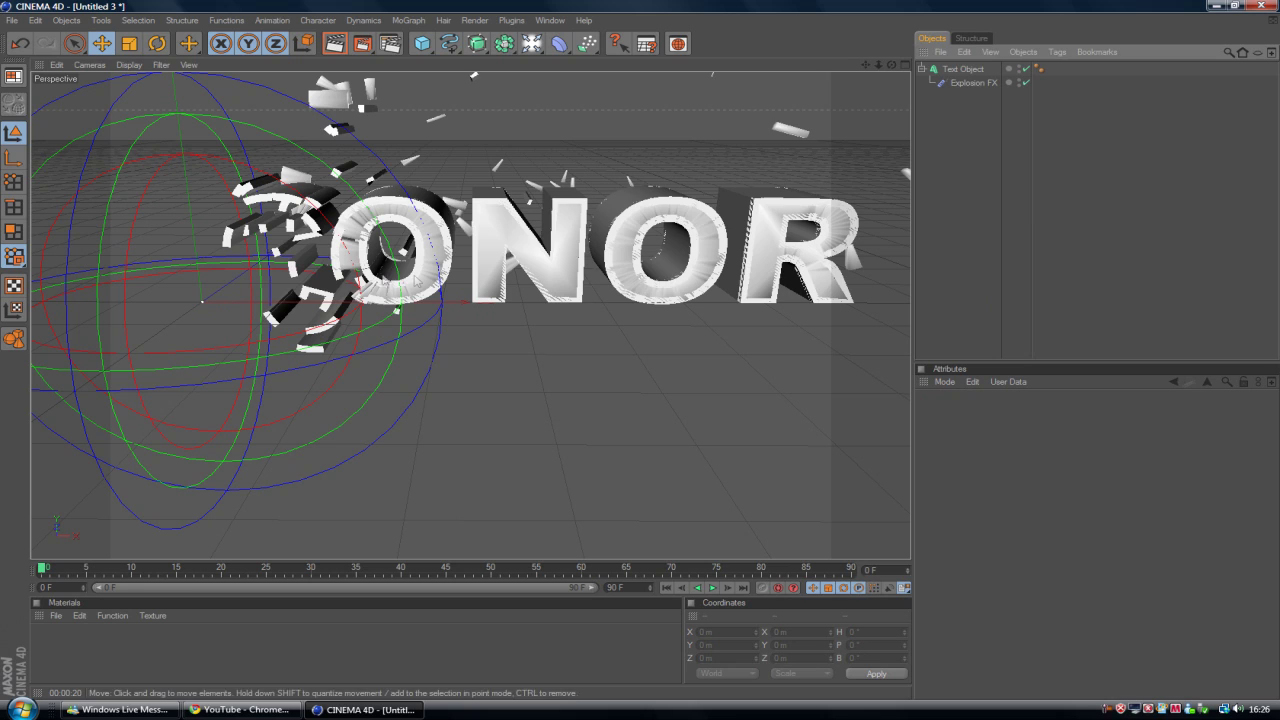
Move the Explosion FX along X to blow the letters apart, then pull it out of the text
click(974, 83)
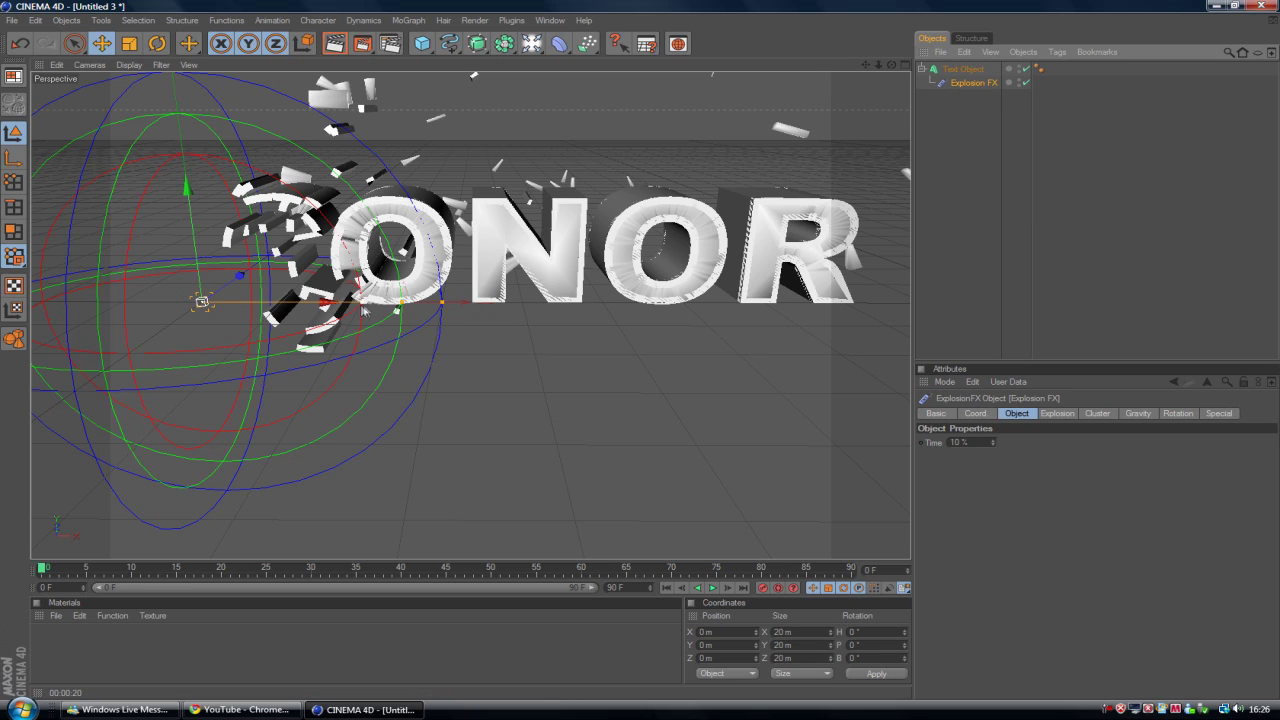
mouse_move(362, 311)
mouse_down()
mouse_move(817, 311)
mouse_move(372, 300)
mouse_up()
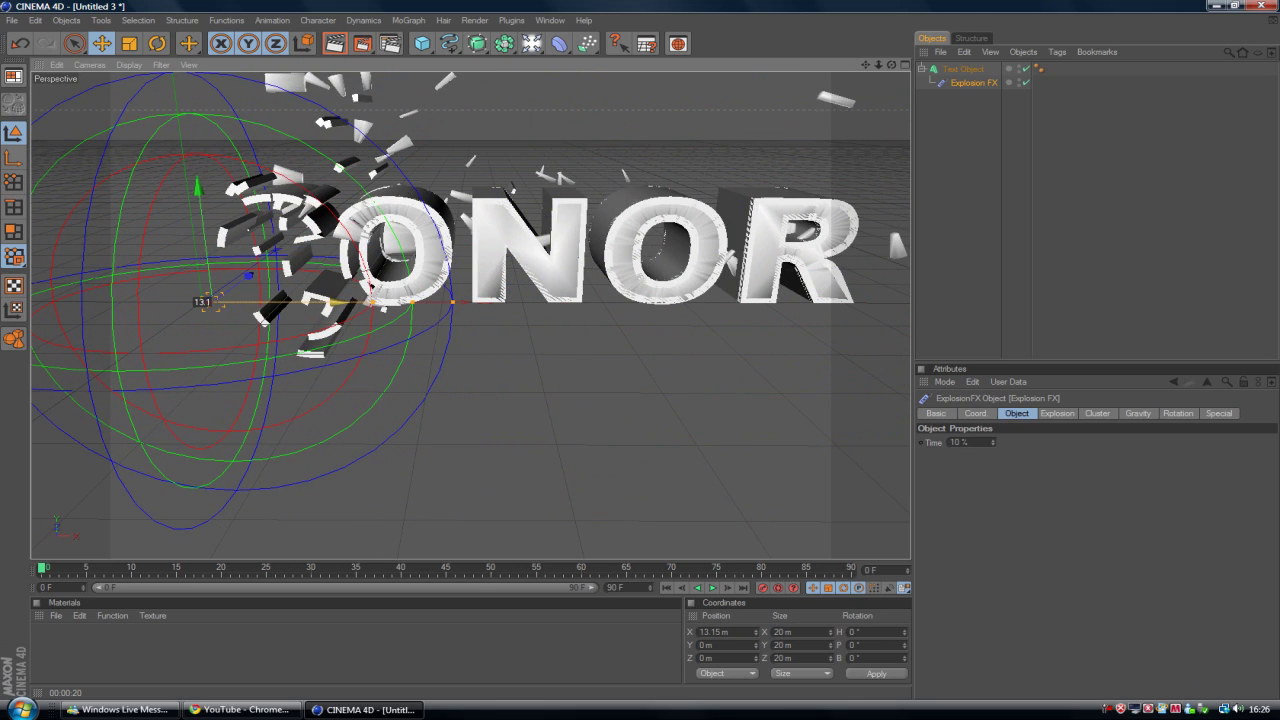
drag(213, 302, 474, 300)
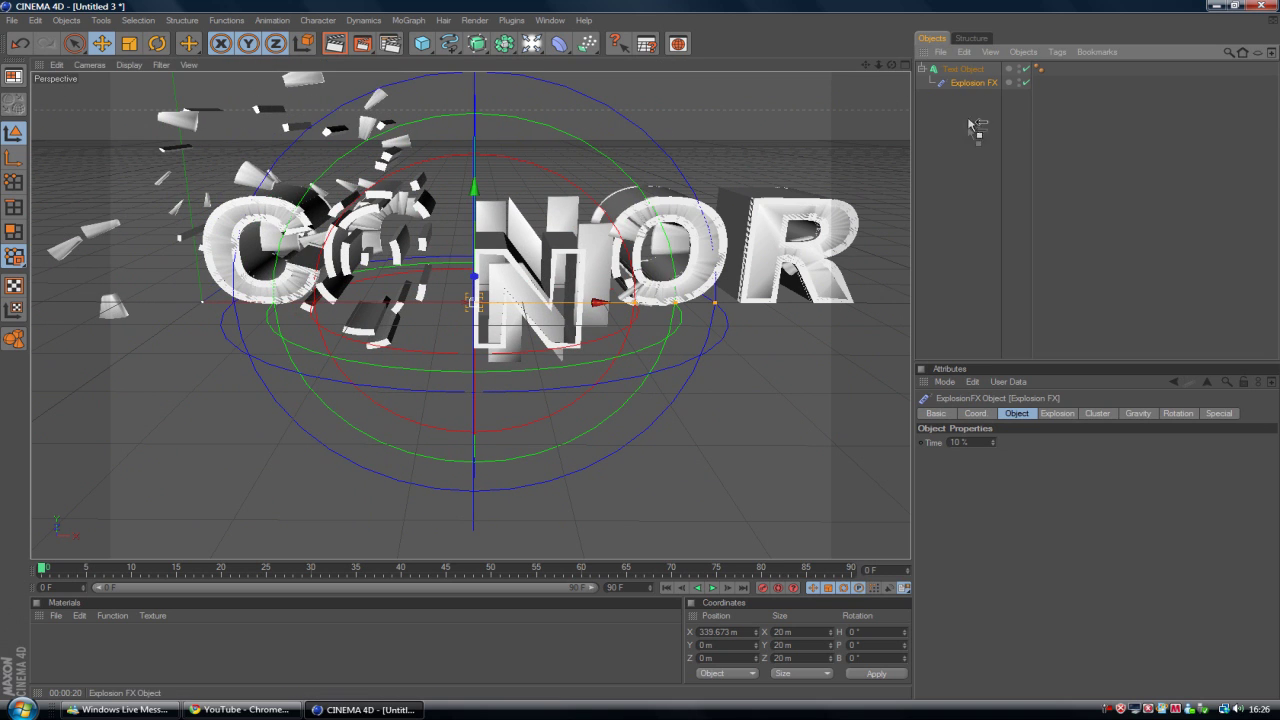
drag(969, 121, 966, 114)
Delete the Explosion FX and make the CONOR text object editable with C
key(Delete)
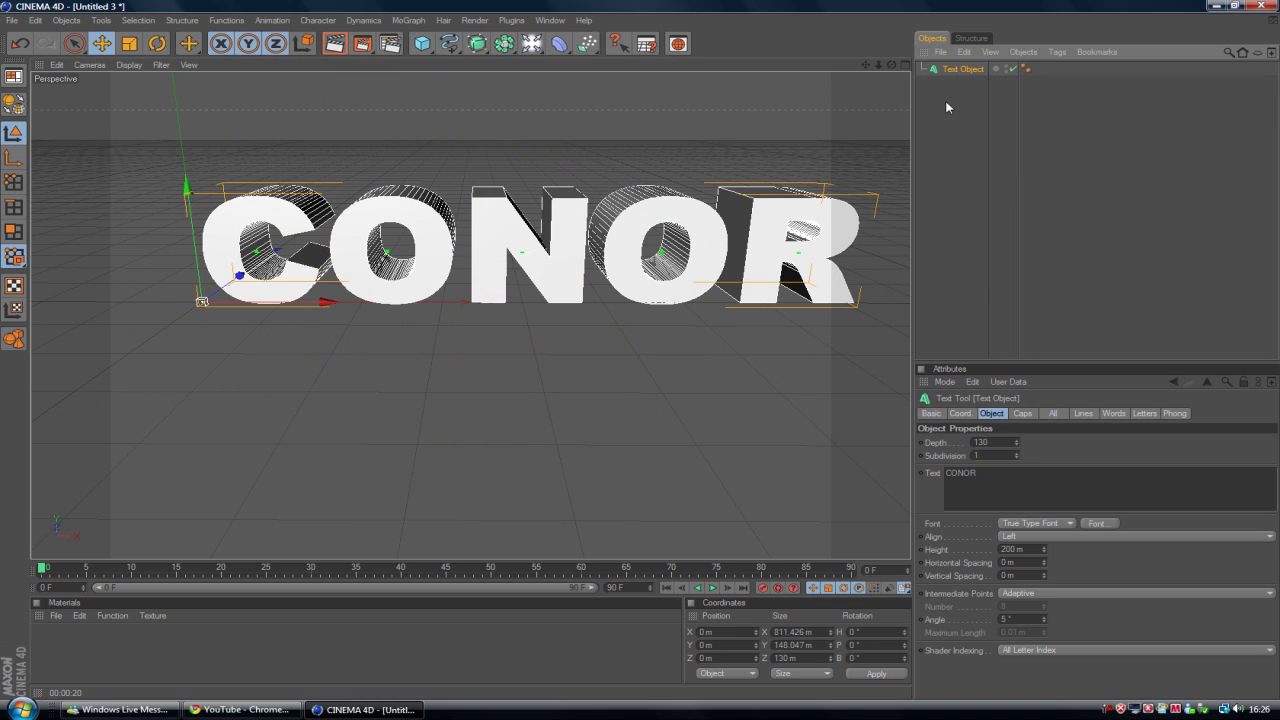
click(957, 144)
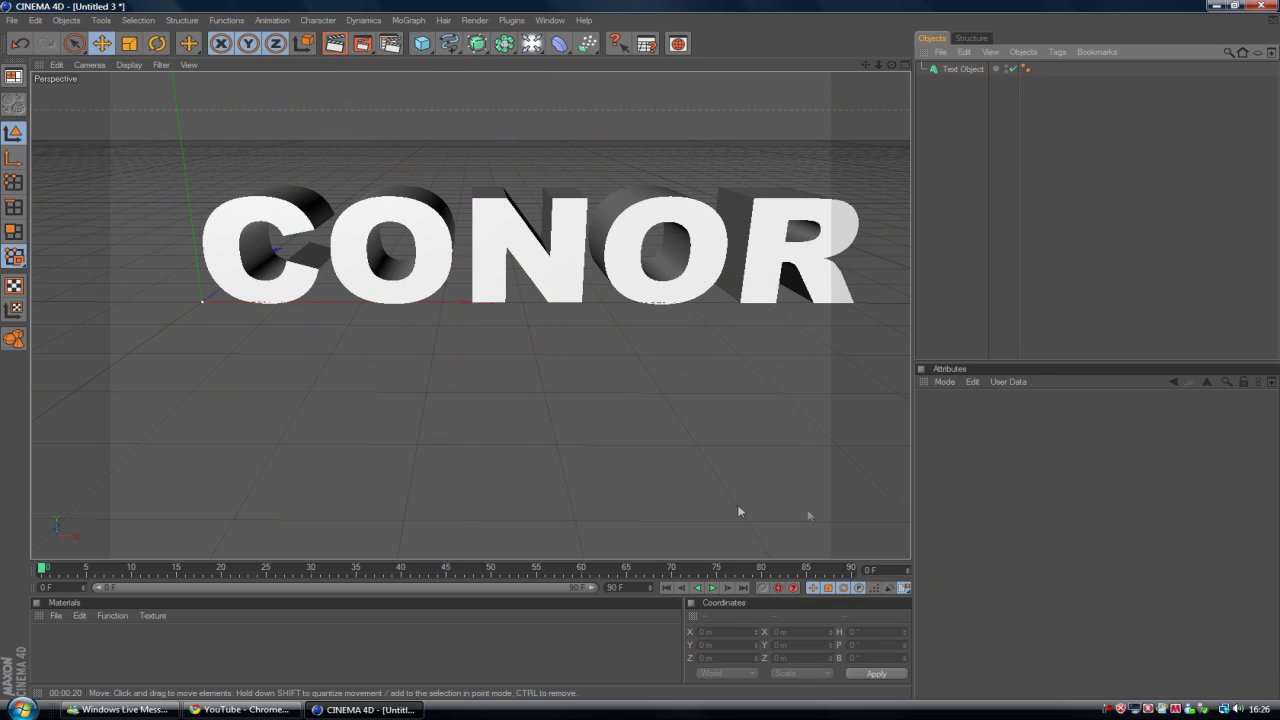
click(970, 70)
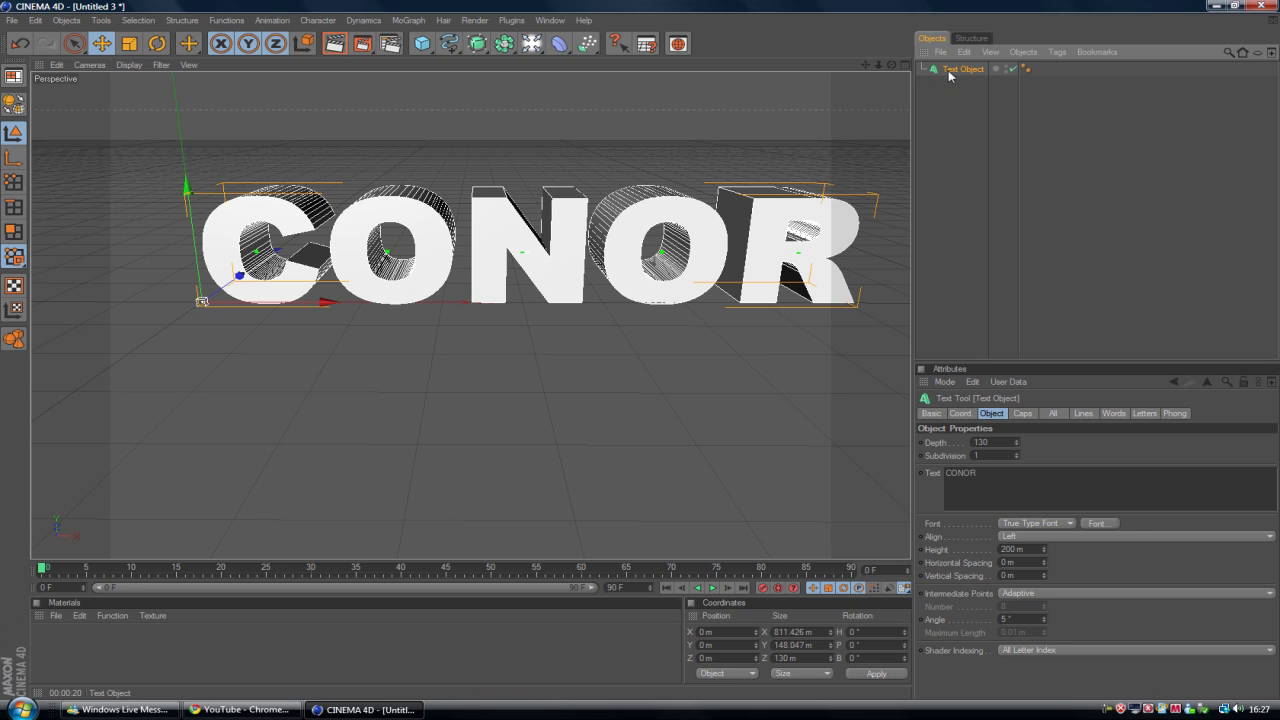
key(c)
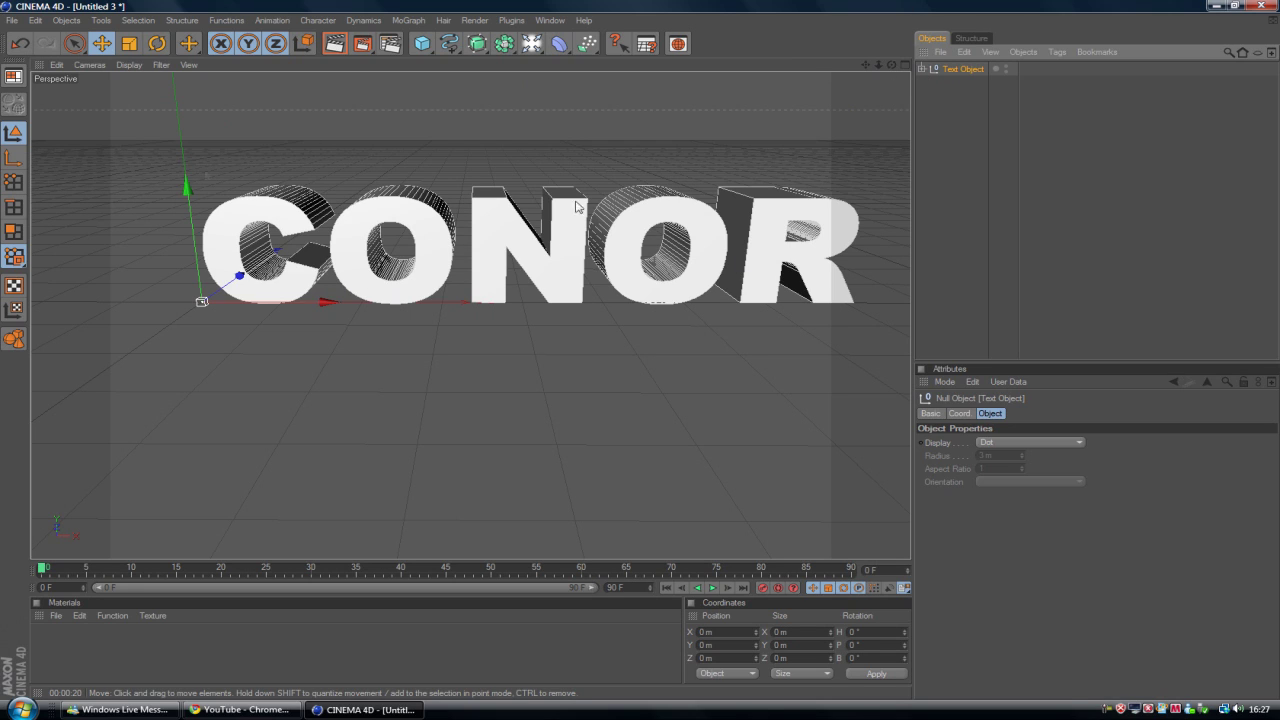
Expand the converted hierarchy and move the CONOR group with its letters to the top level
click(922, 69)
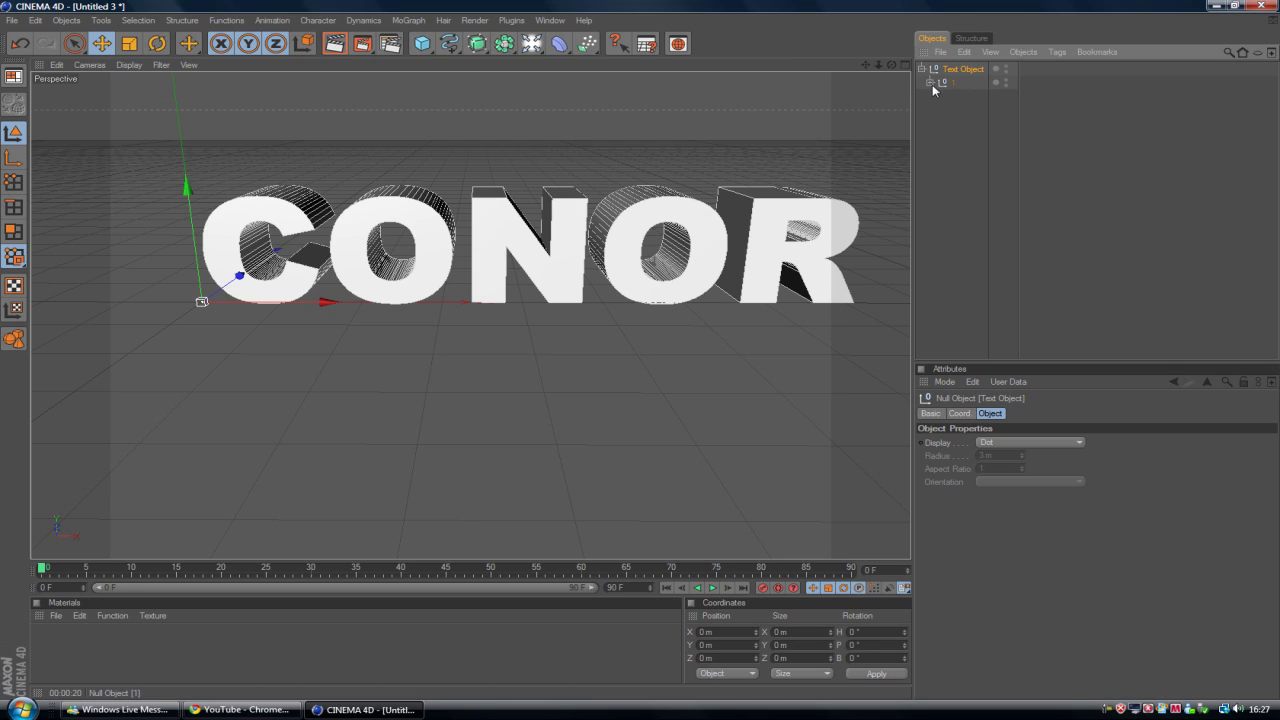
click(930, 83)
click(931, 94)
click(938, 96)
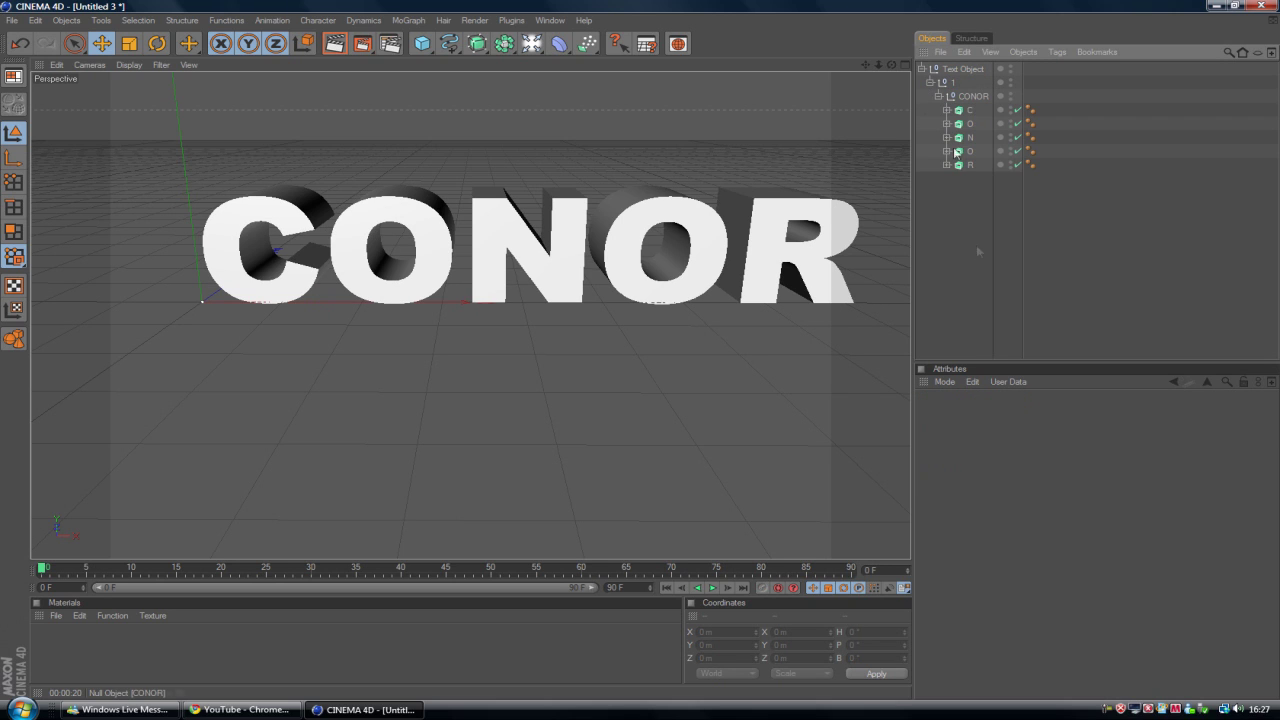
click(970, 97)
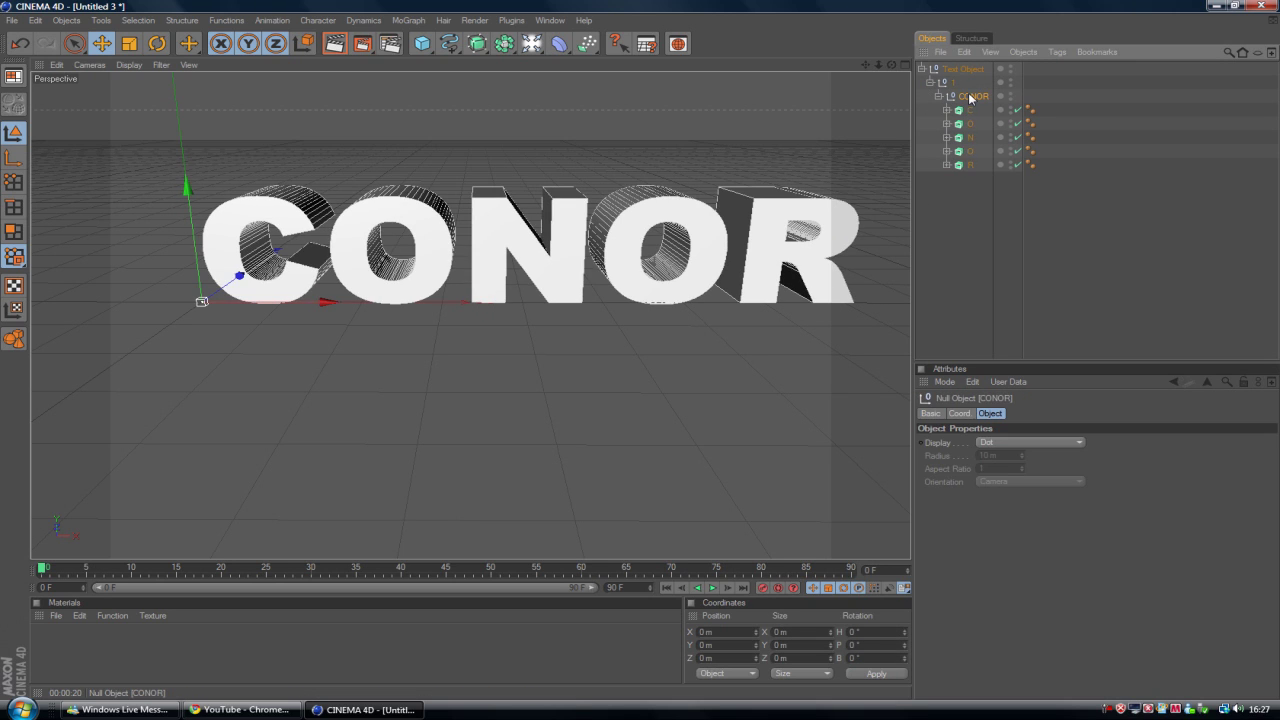
shift+click(967, 165)
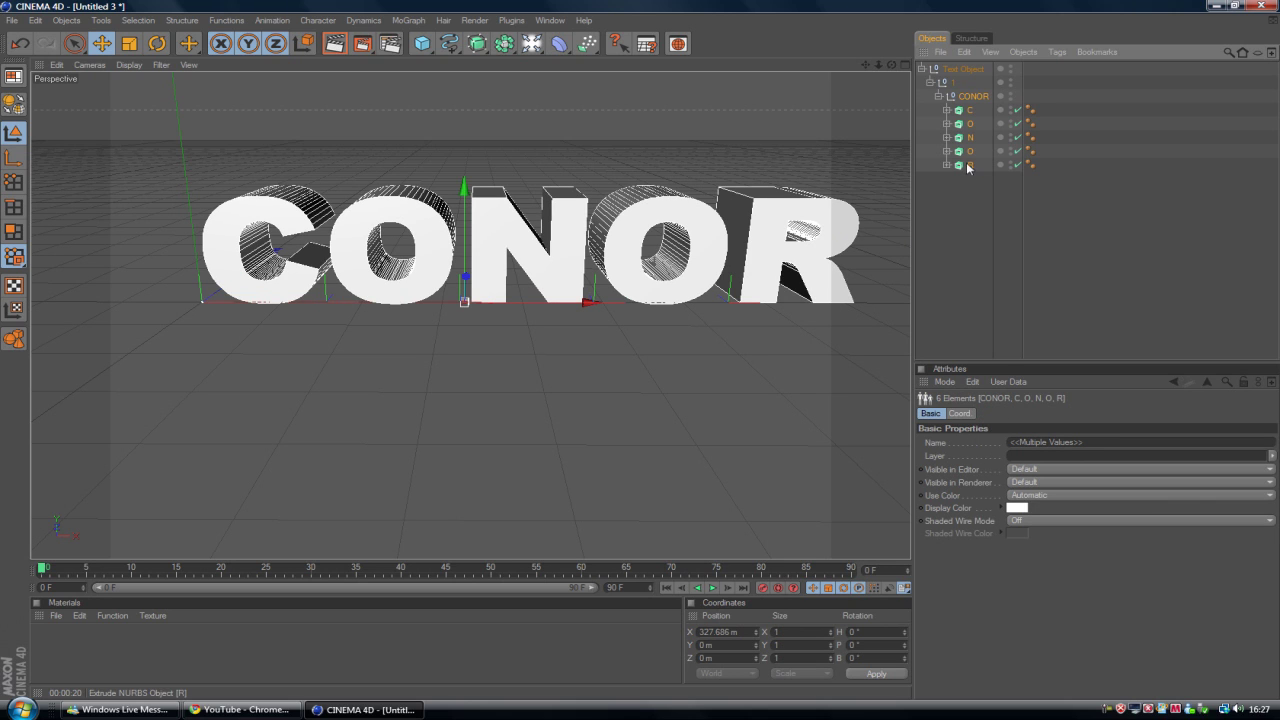
drag(967, 167, 960, 254)
Delete the empty Text Object and select the collapsed CONOR group
click(959, 70)
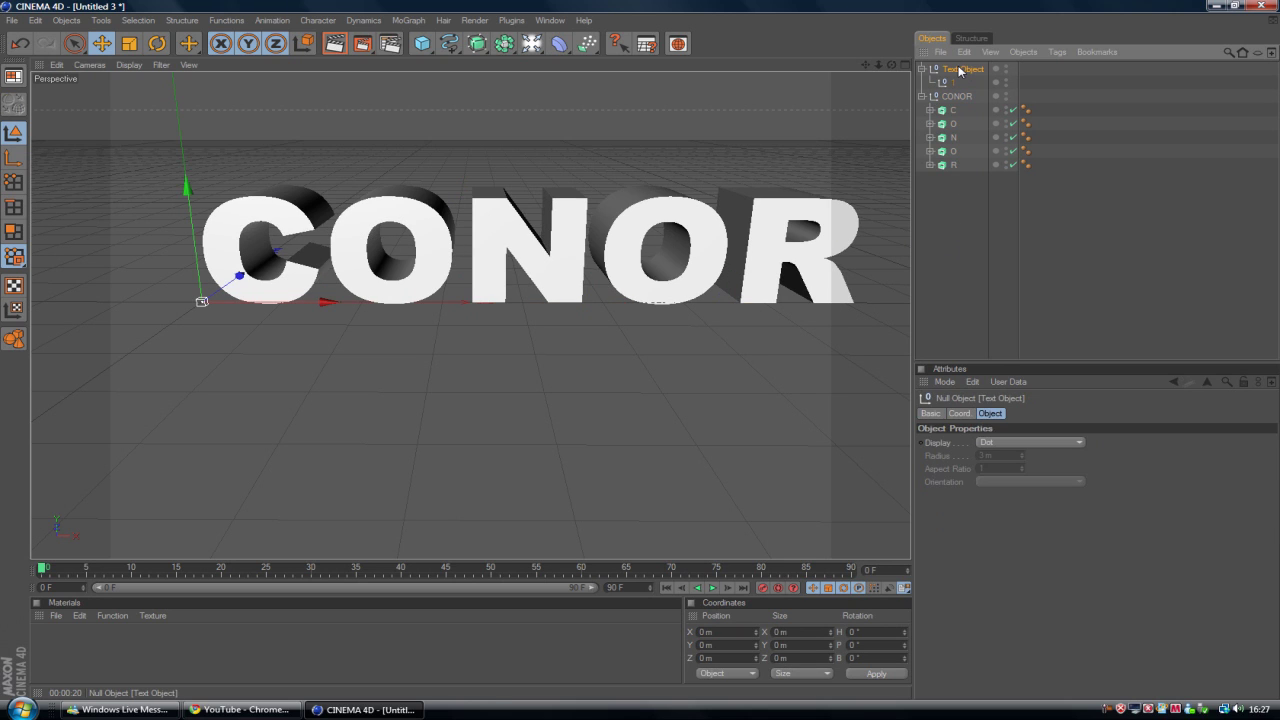
key(Delete)
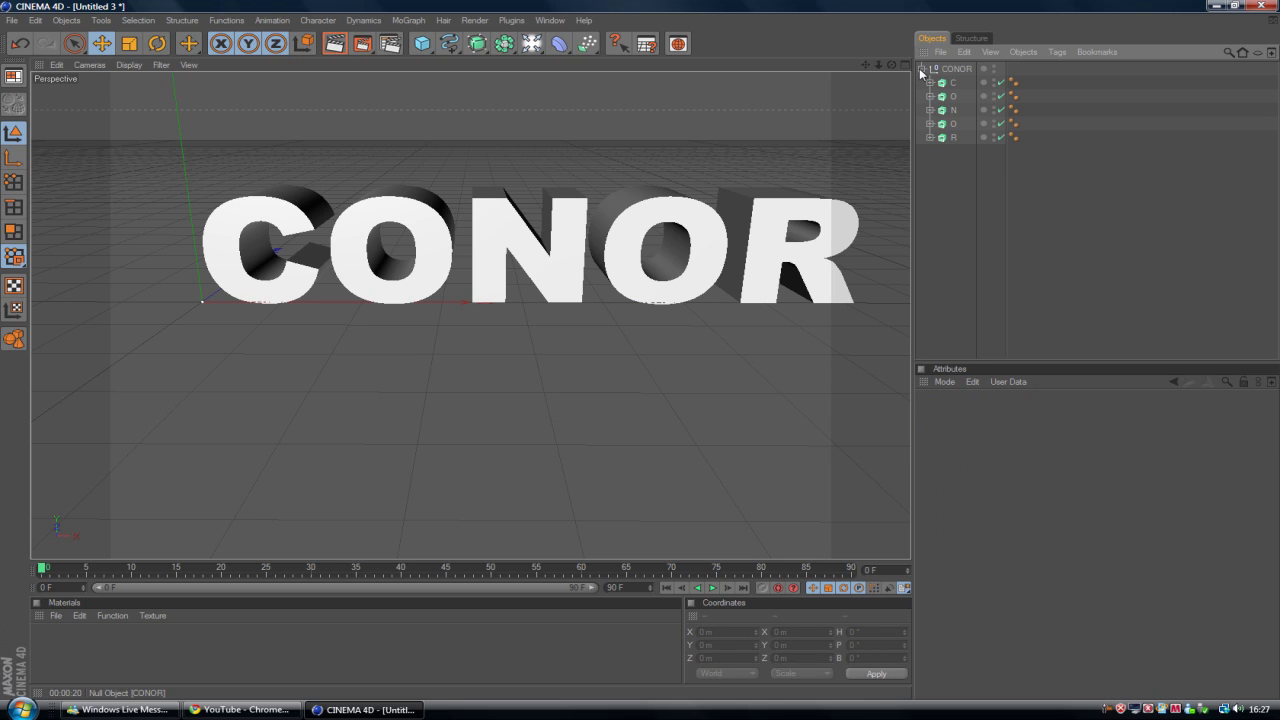
click(920, 69)
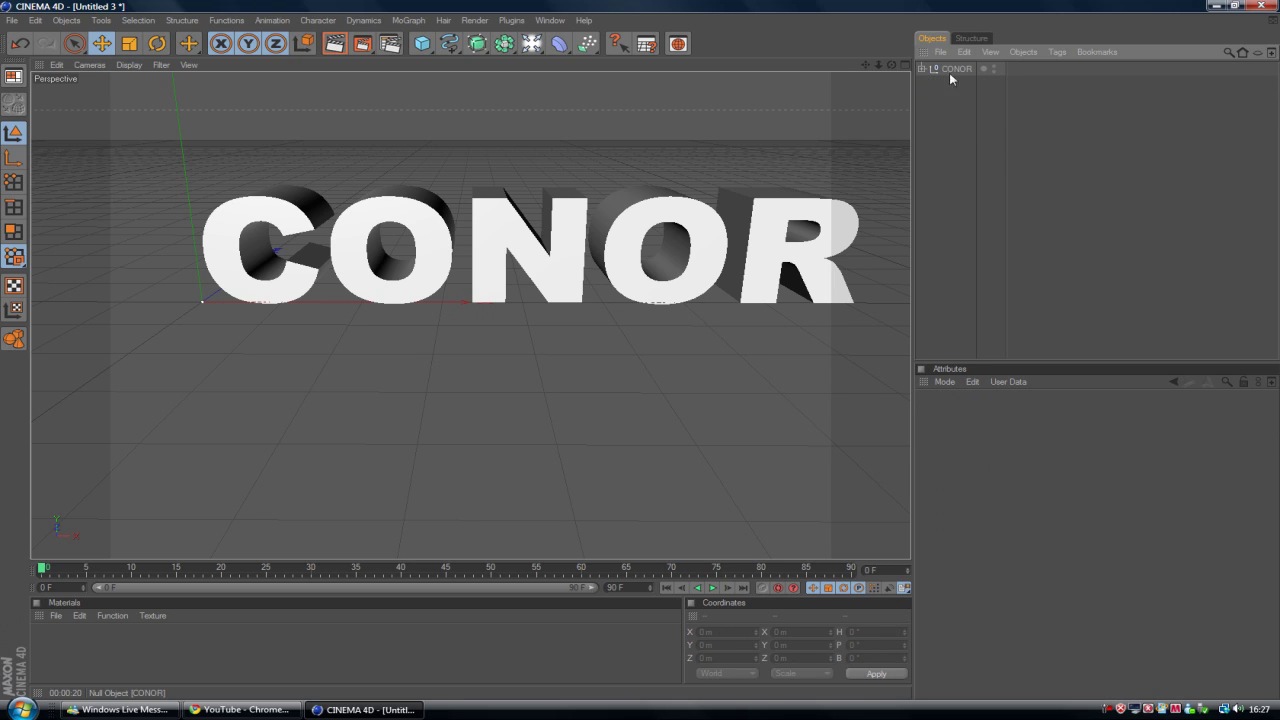
click(953, 71)
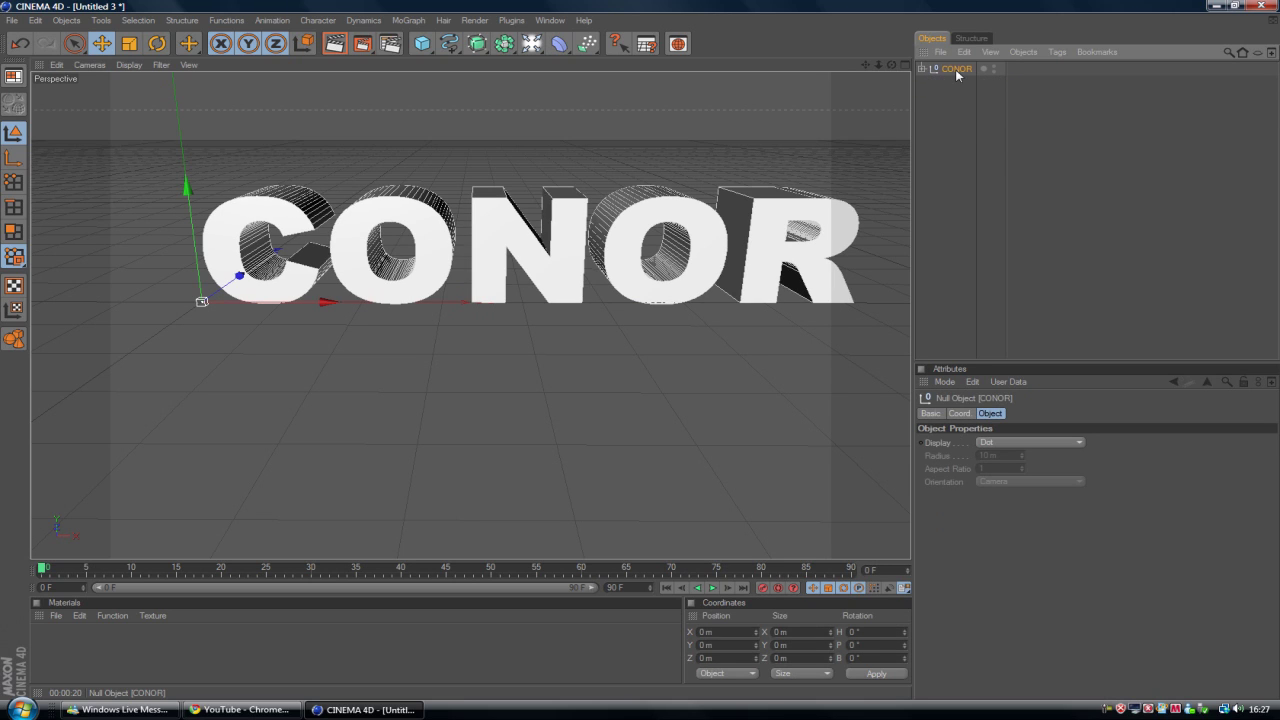
click(410, 20)
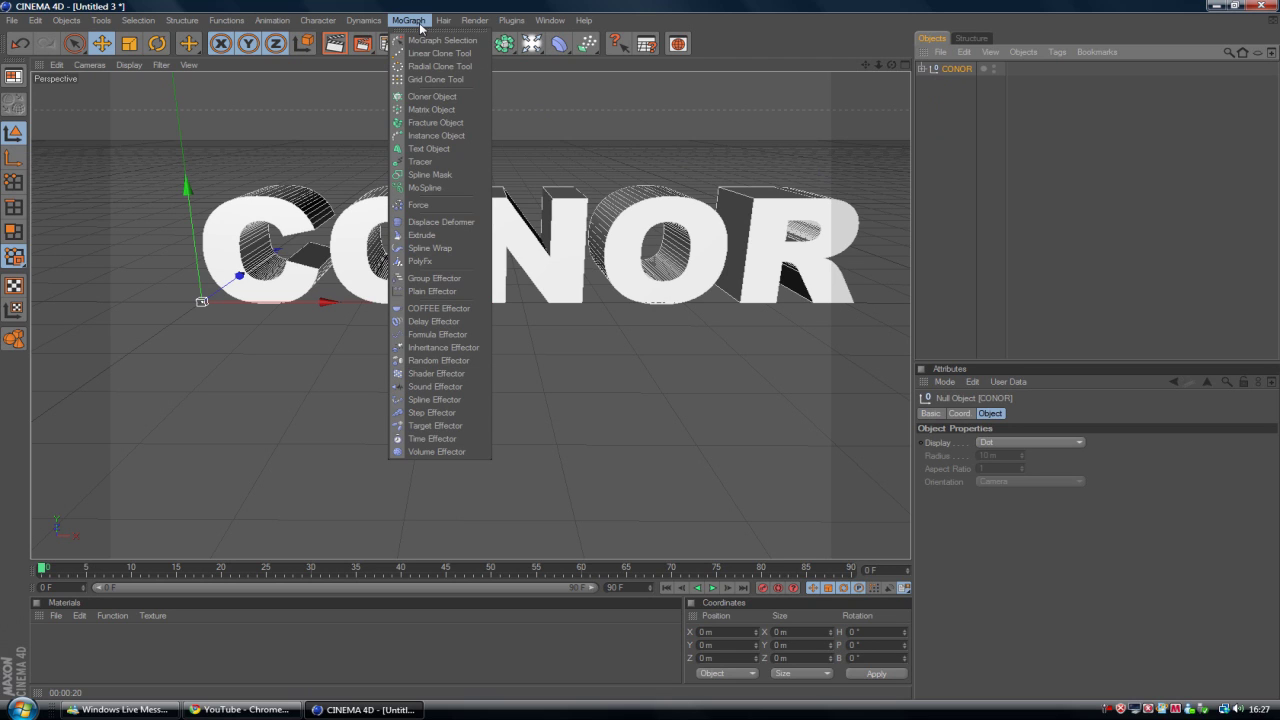
Add a PolyFx object, nest it inside the CONOR null, and select it
click(420, 261)
drag(955, 70, 956, 86)
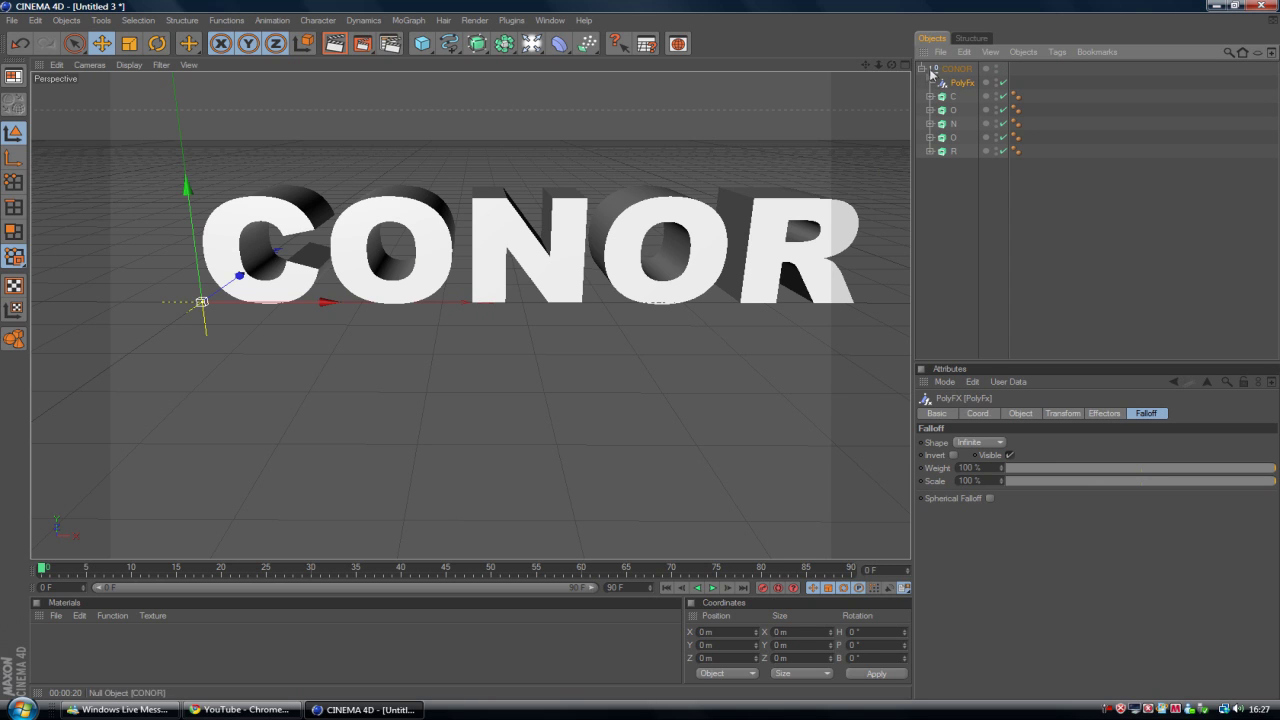
click(957, 69)
click(955, 84)
Add a Random Effector, shift it slightly right, and render the active view
click(406, 21)
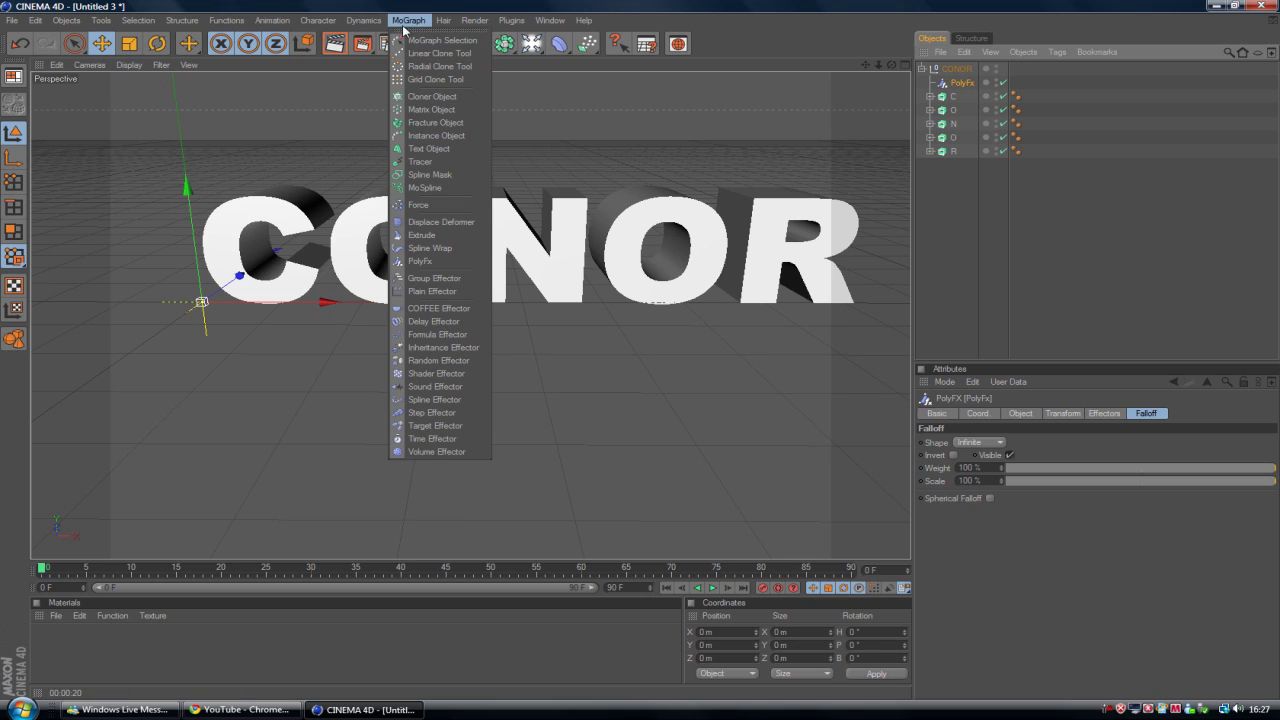
click(443, 361)
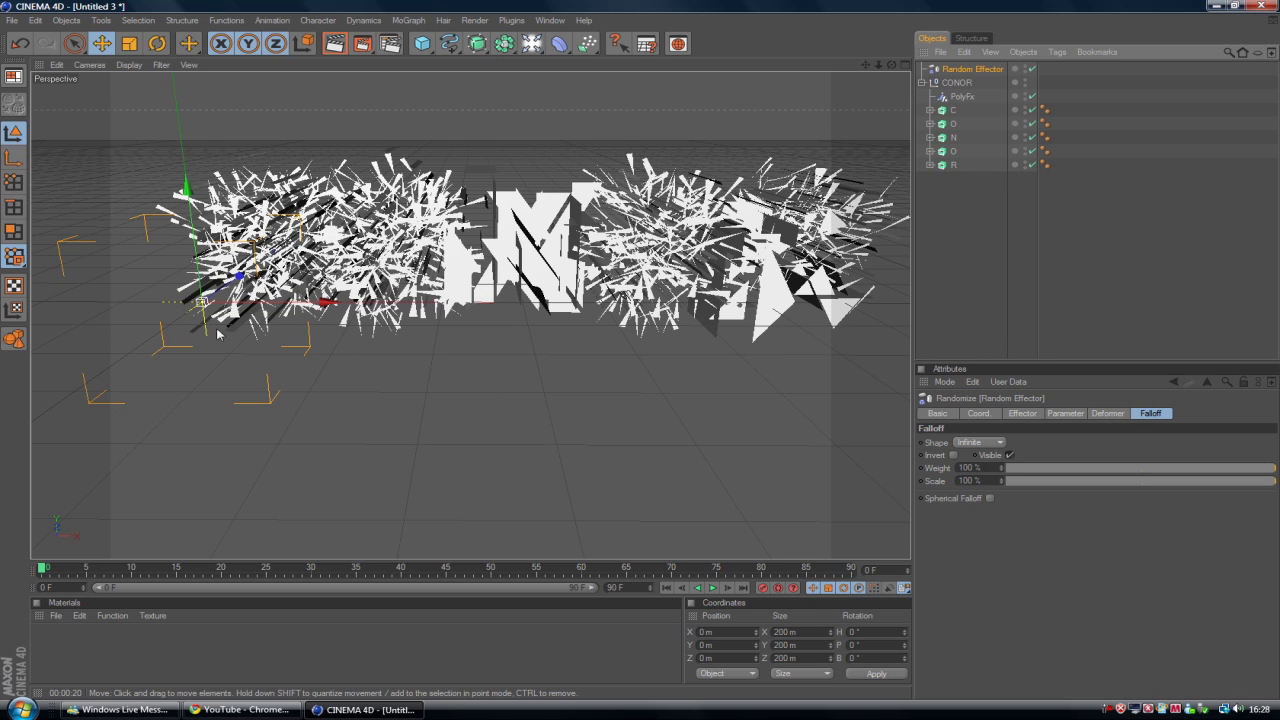
drag(325, 305, 389, 307)
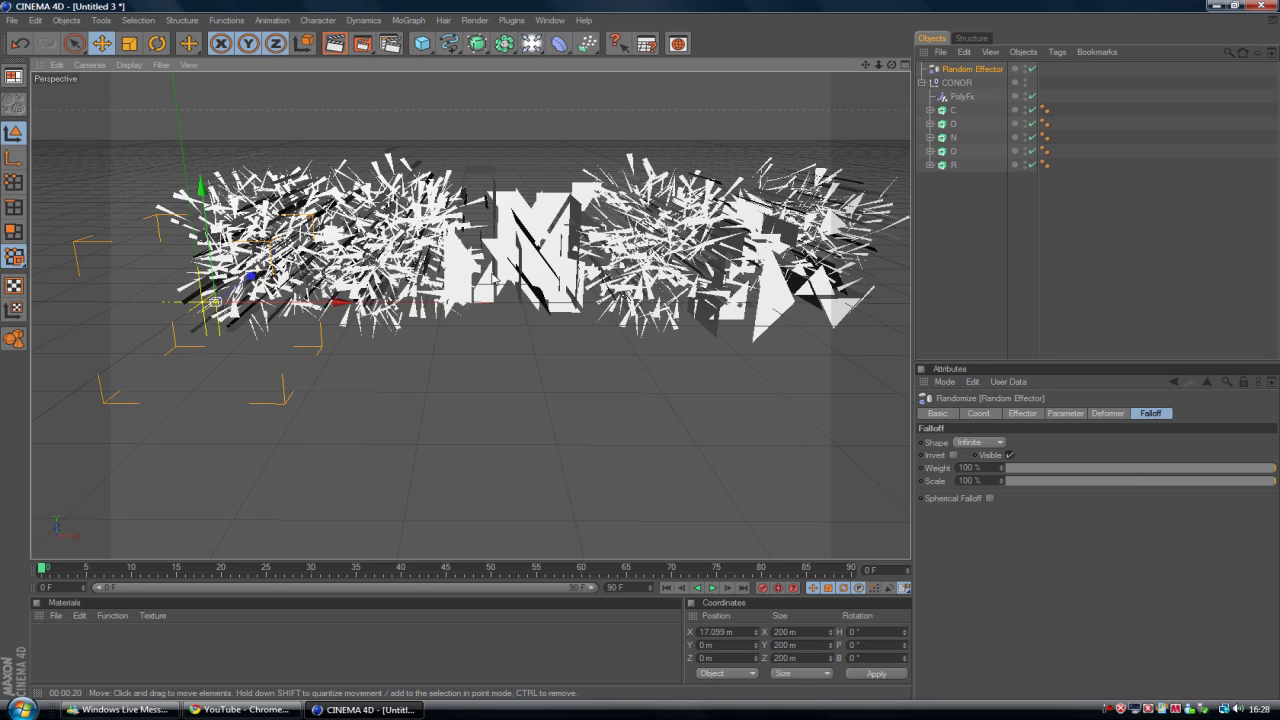
click(337, 43)
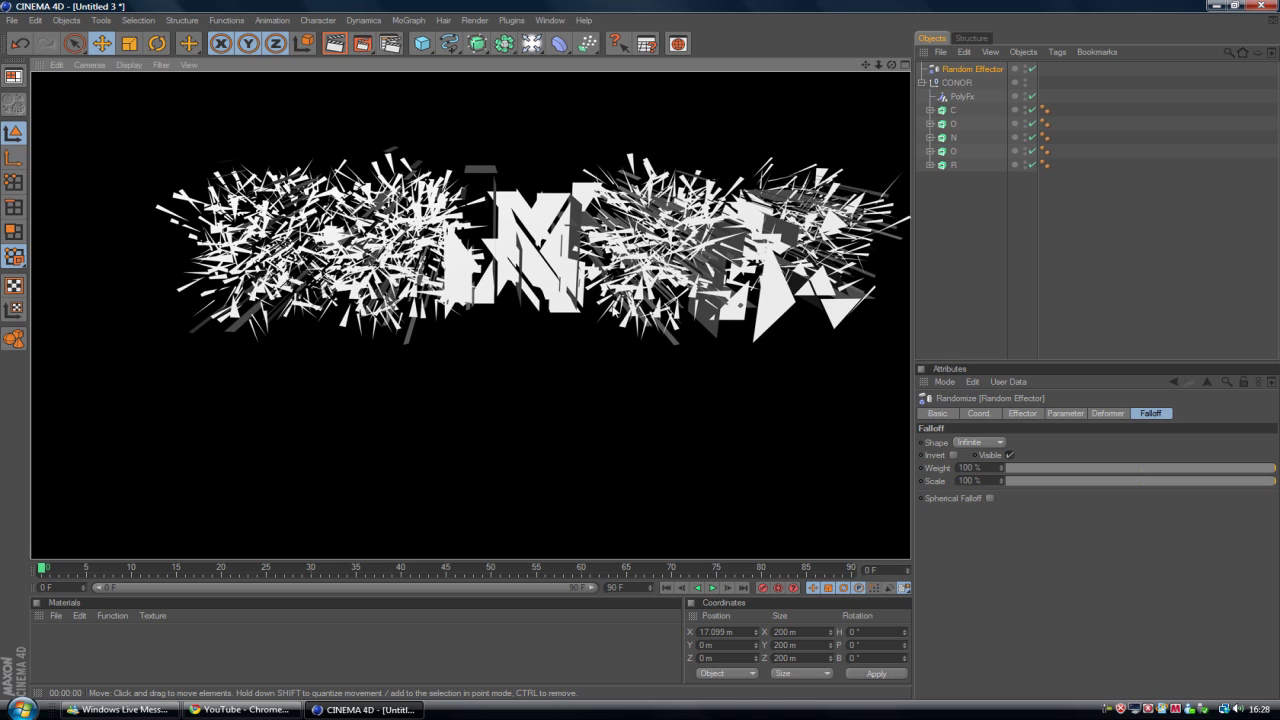
Set the PolyFx falloff shape to Sphere, then try a Cone moved up and across the text
click(962, 96)
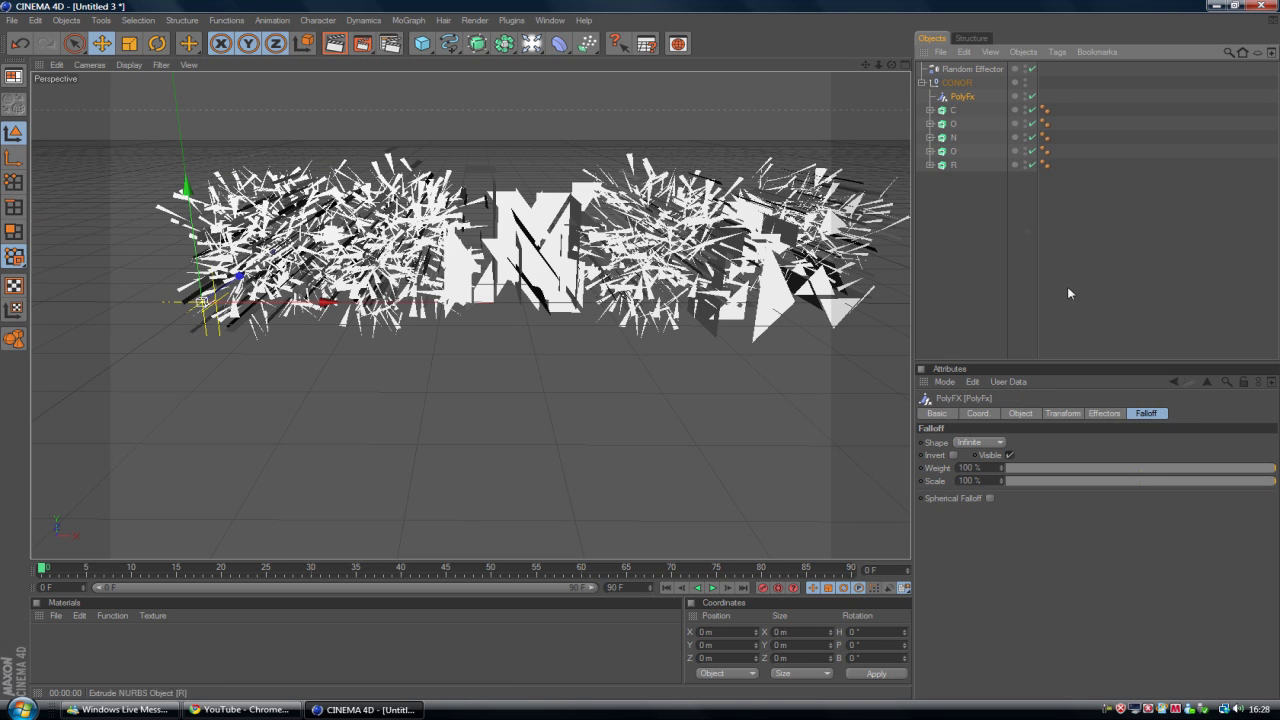
click(992, 443)
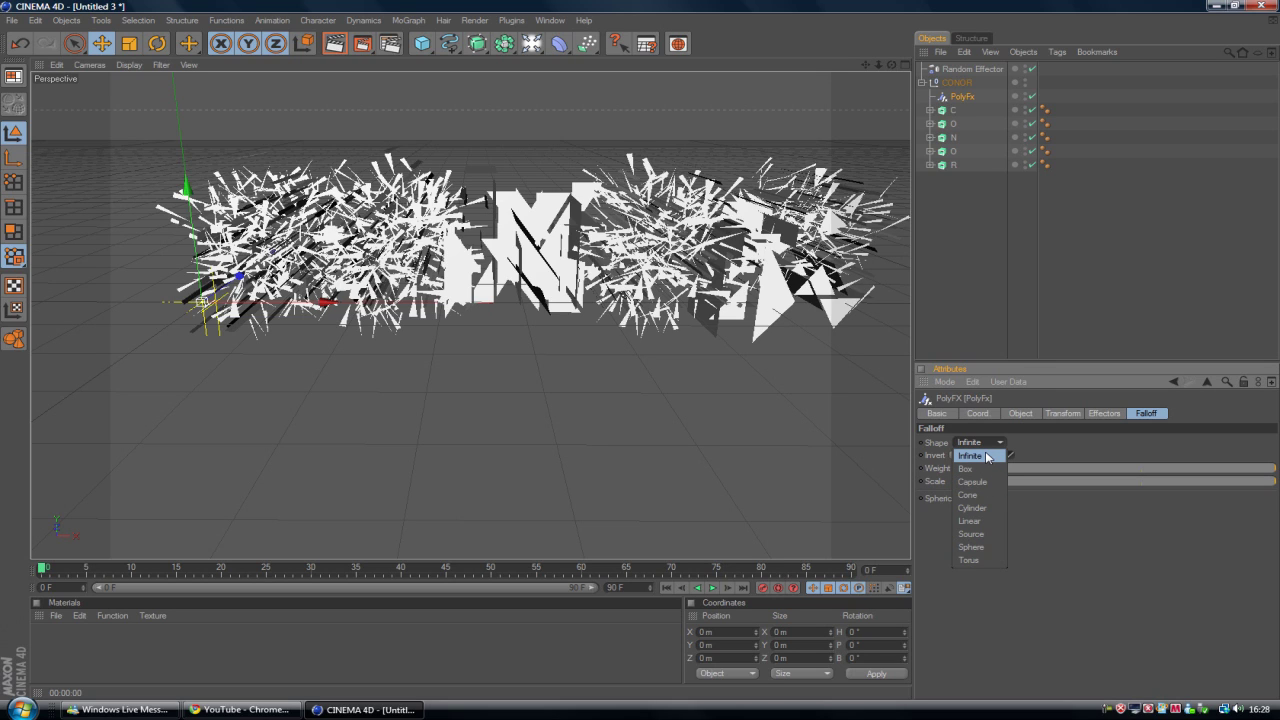
click(977, 548)
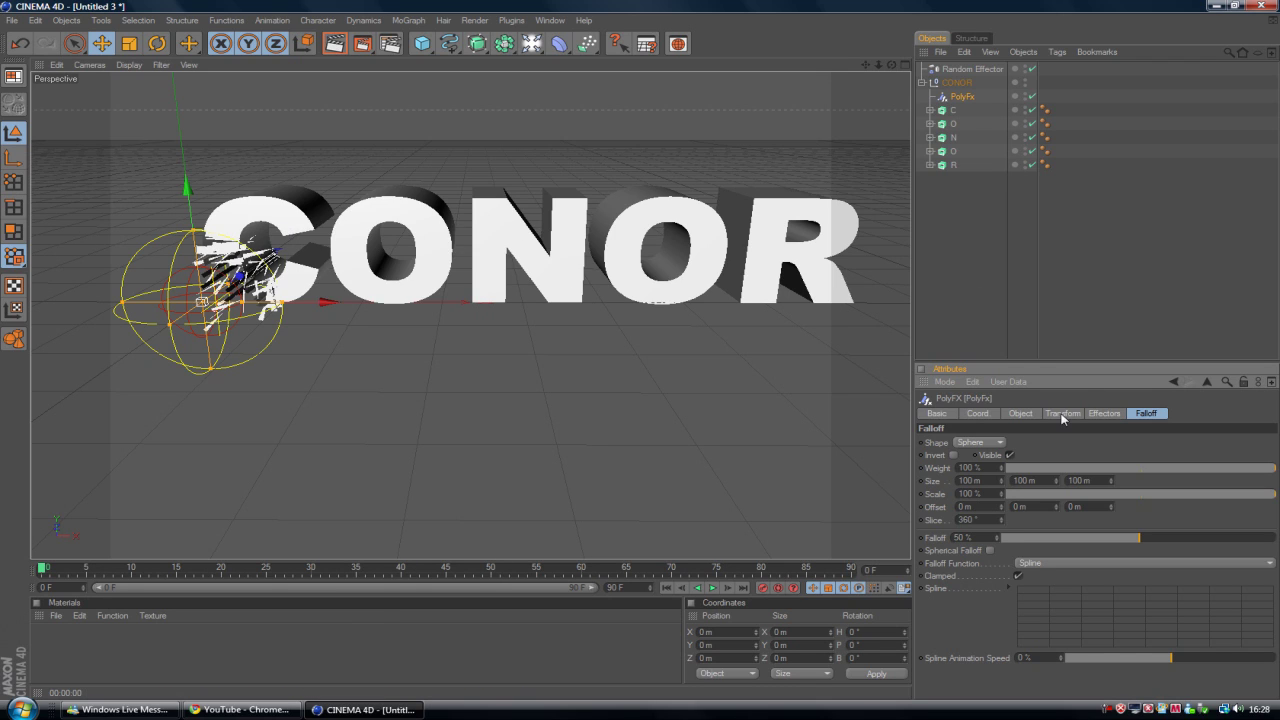
click(980, 442)
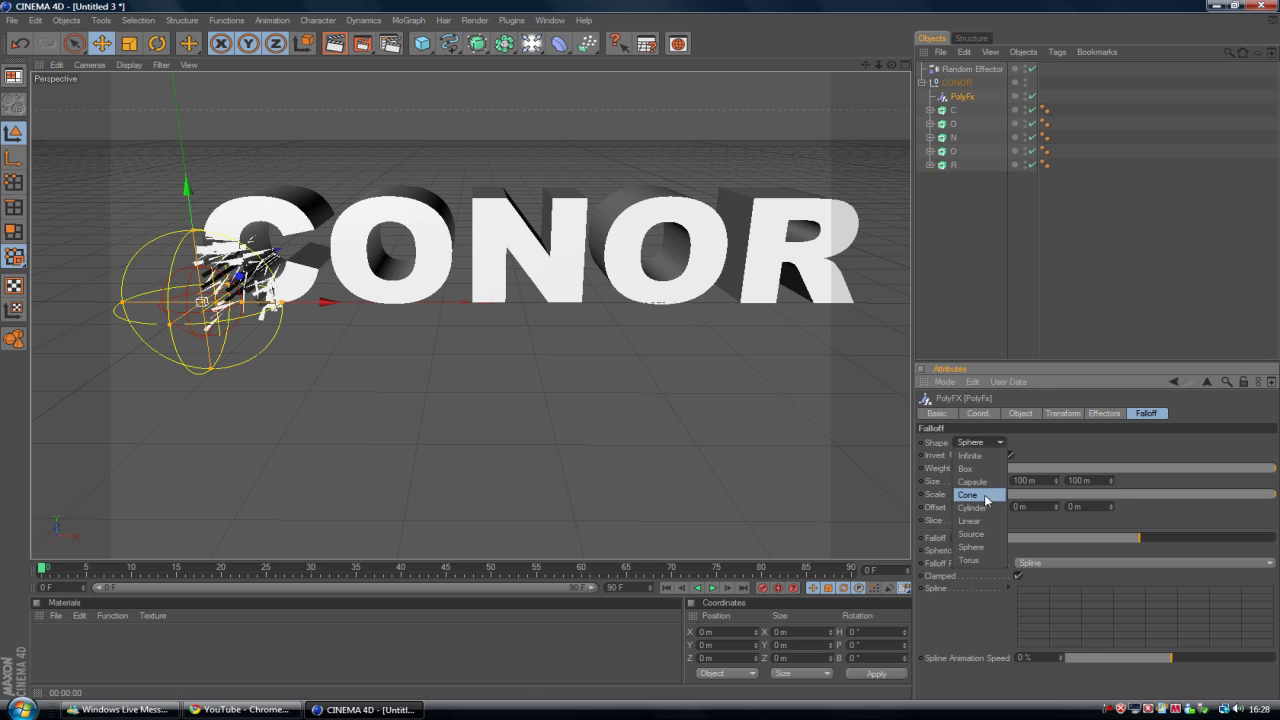
click(968, 495)
drag(186, 190, 183, 162)
drag(310, 276, 472, 277)
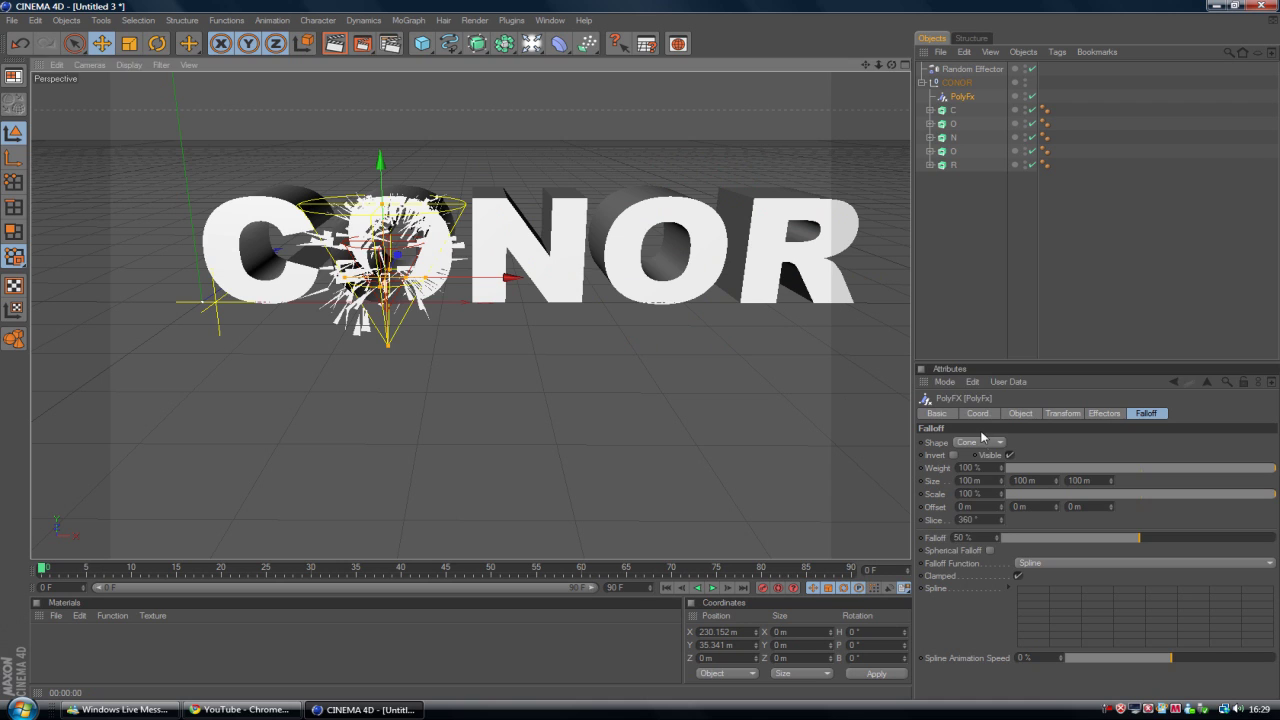
Switch the falloff back to Sphere and place it over the first letters
click(980, 442)
click(971, 547)
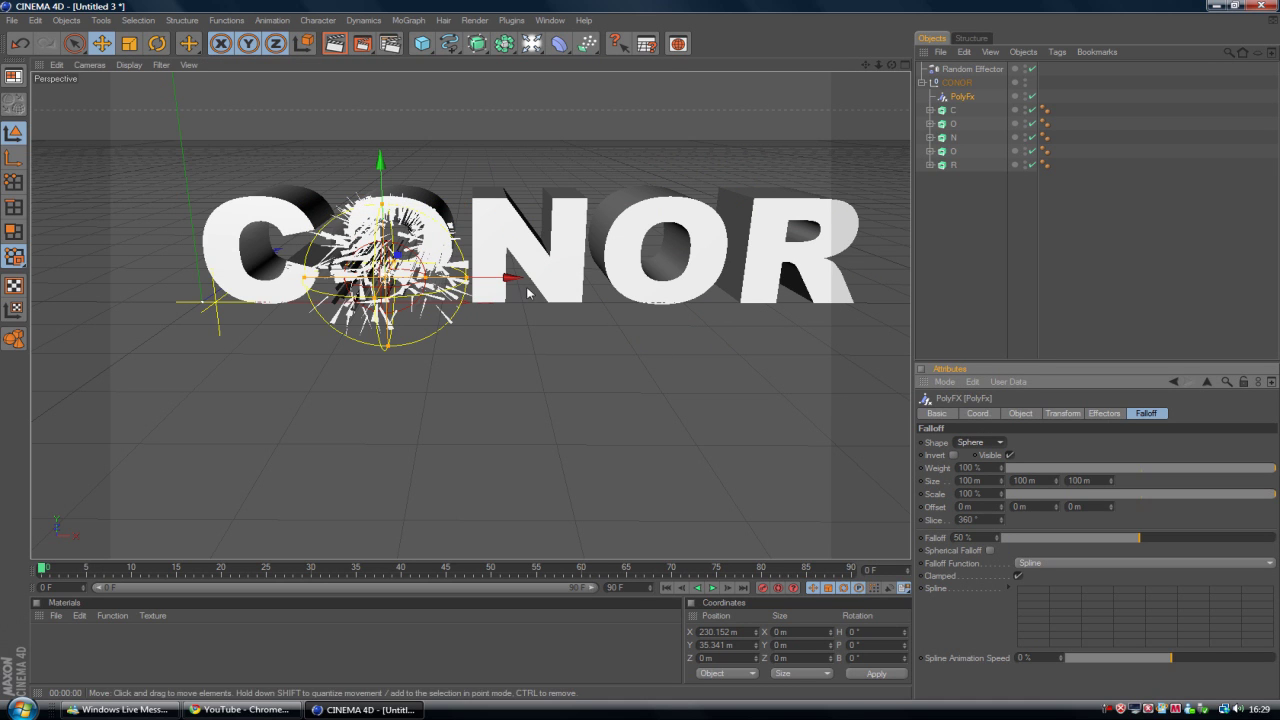
drag(505, 277, 372, 277)
Render a preview of the shattered C, then move the Random Effector right along X
click(1039, 271)
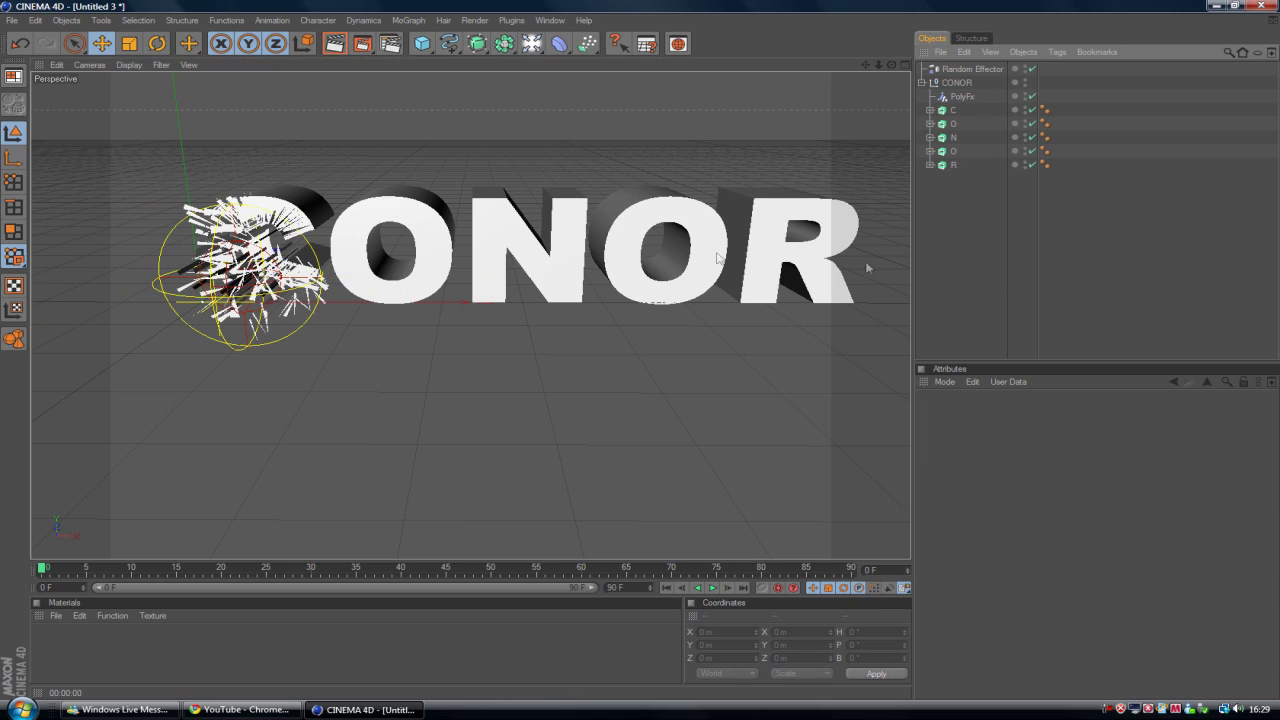
click(334, 43)
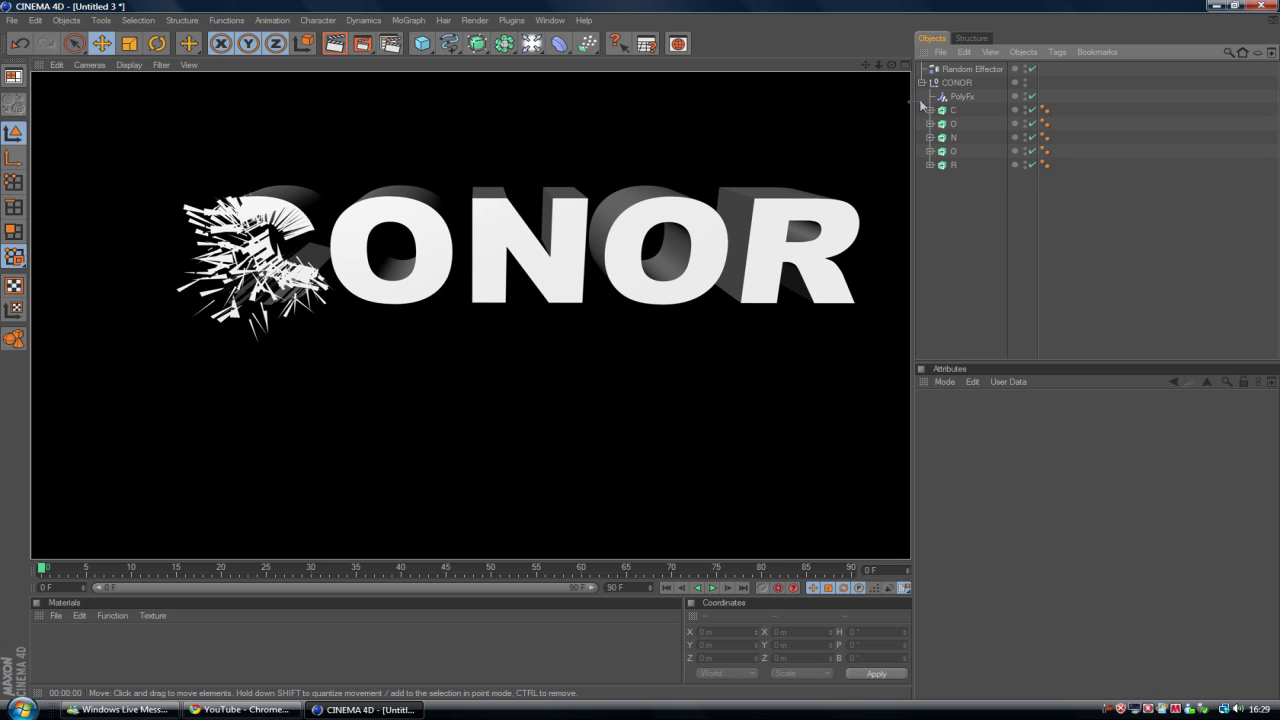
click(968, 69)
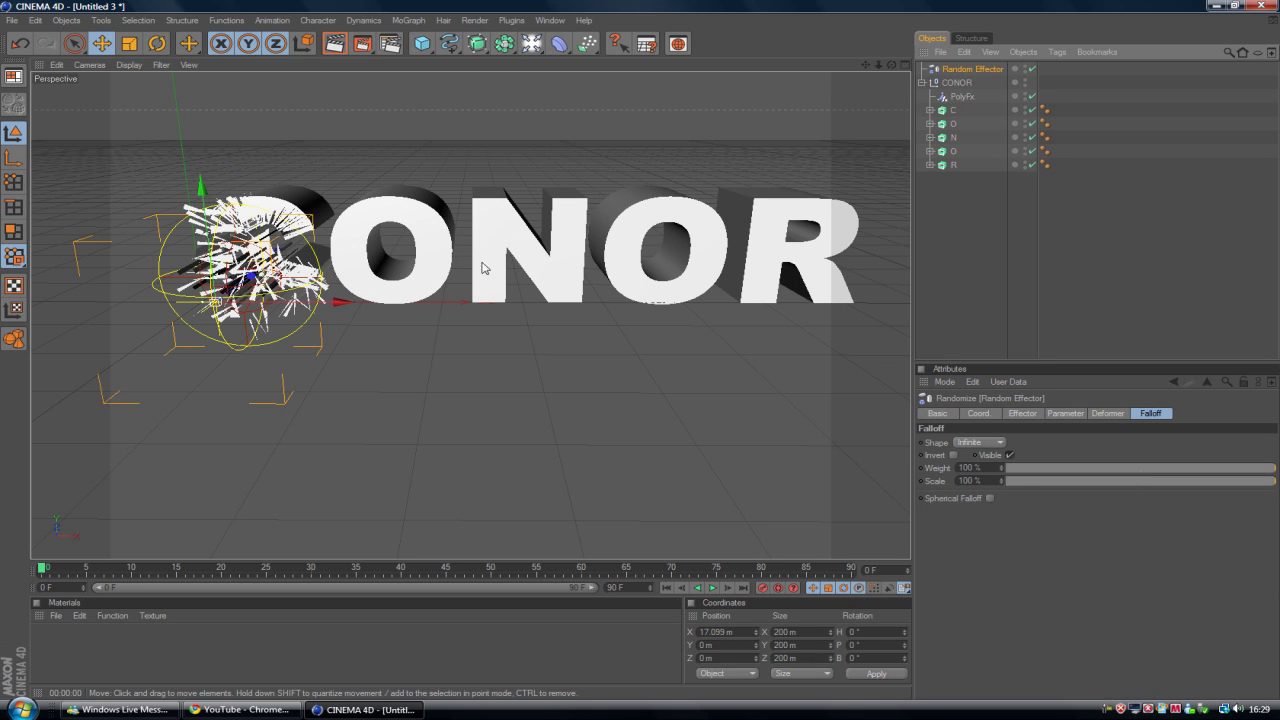
drag(340, 301, 425, 301)
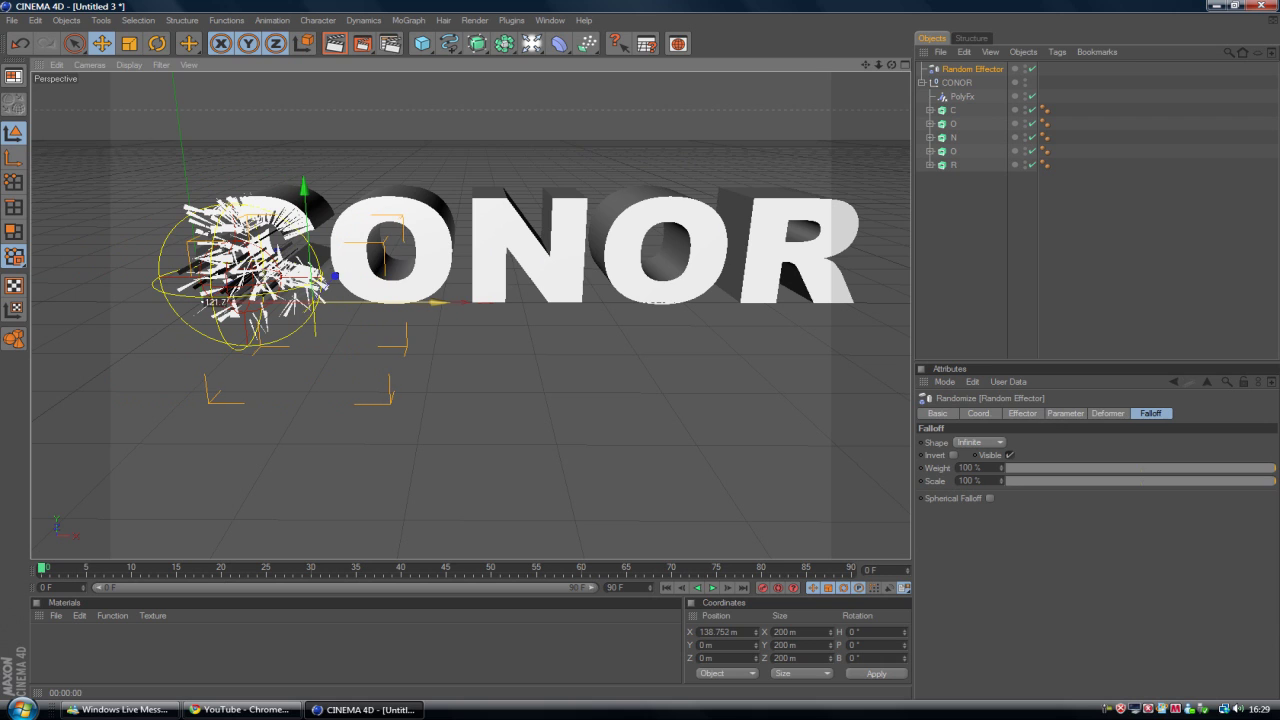
click(962, 96)
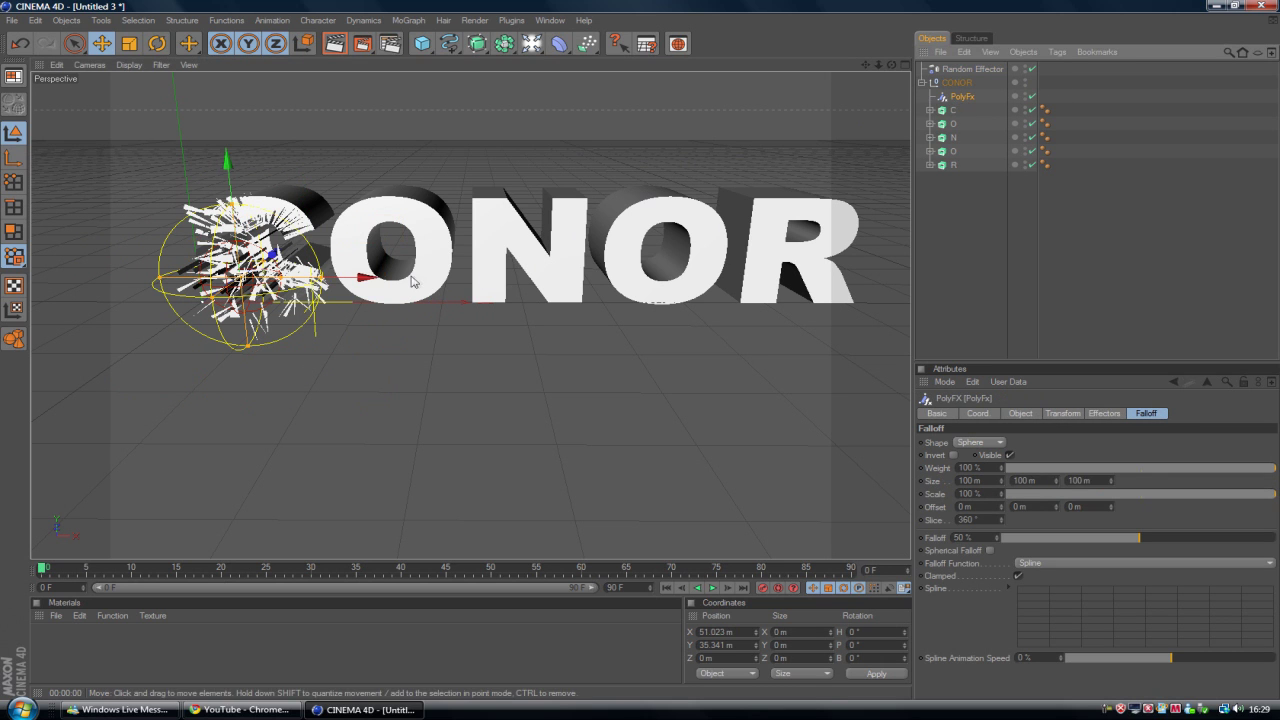
Tune the PolyFx sphere falloff: weight 84%, scale 38%, stretched in depth, falloff 100%
drag(362, 278, 737, 278)
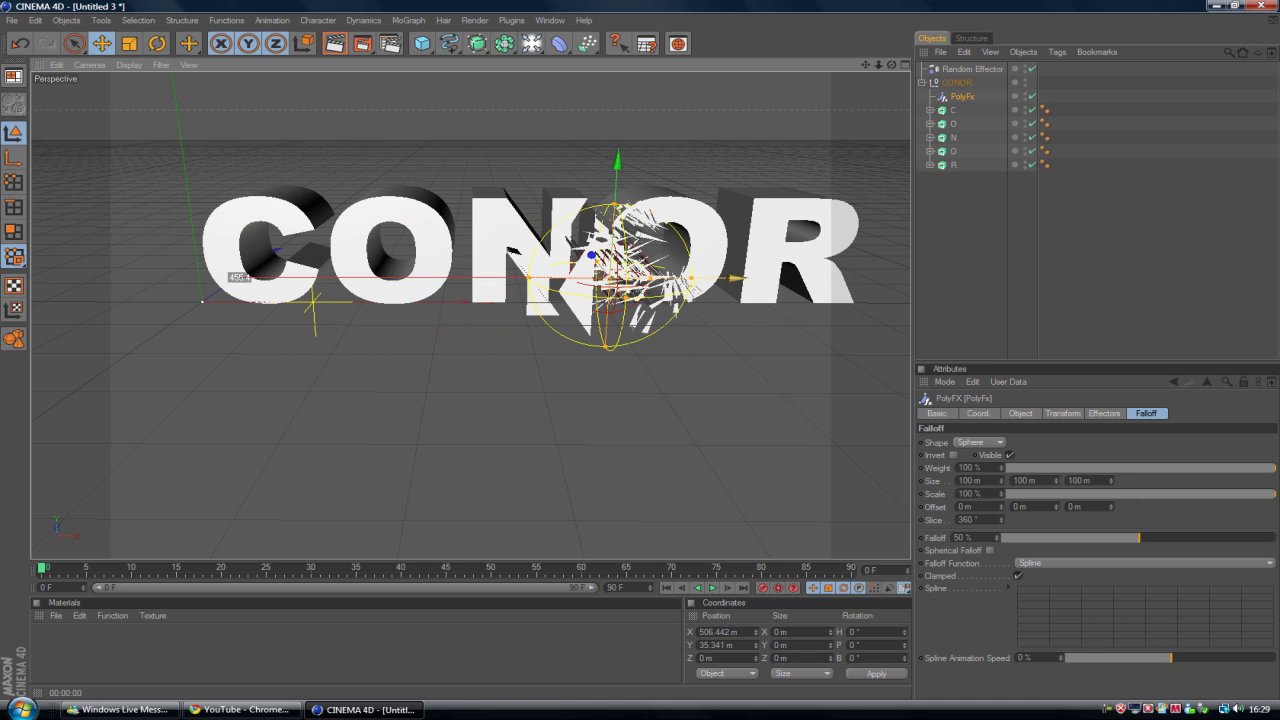
drag(1056, 468, 1276, 468)
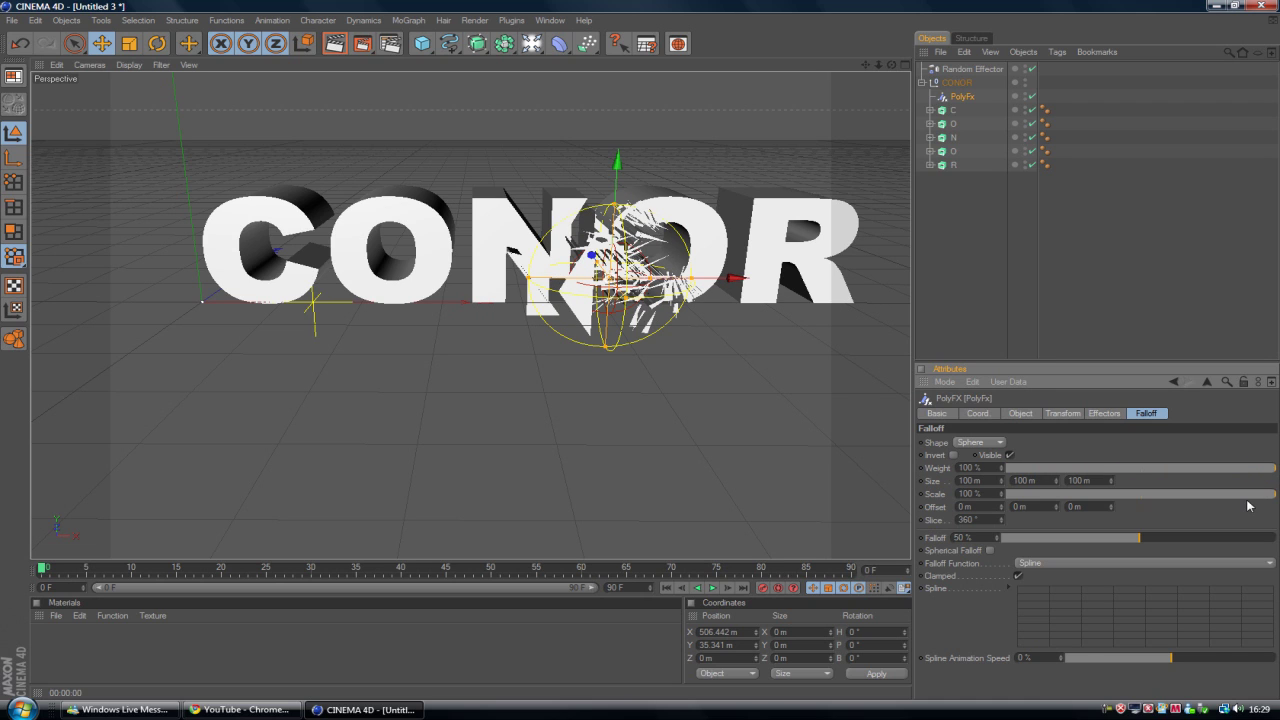
drag(1185, 496, 1279, 494)
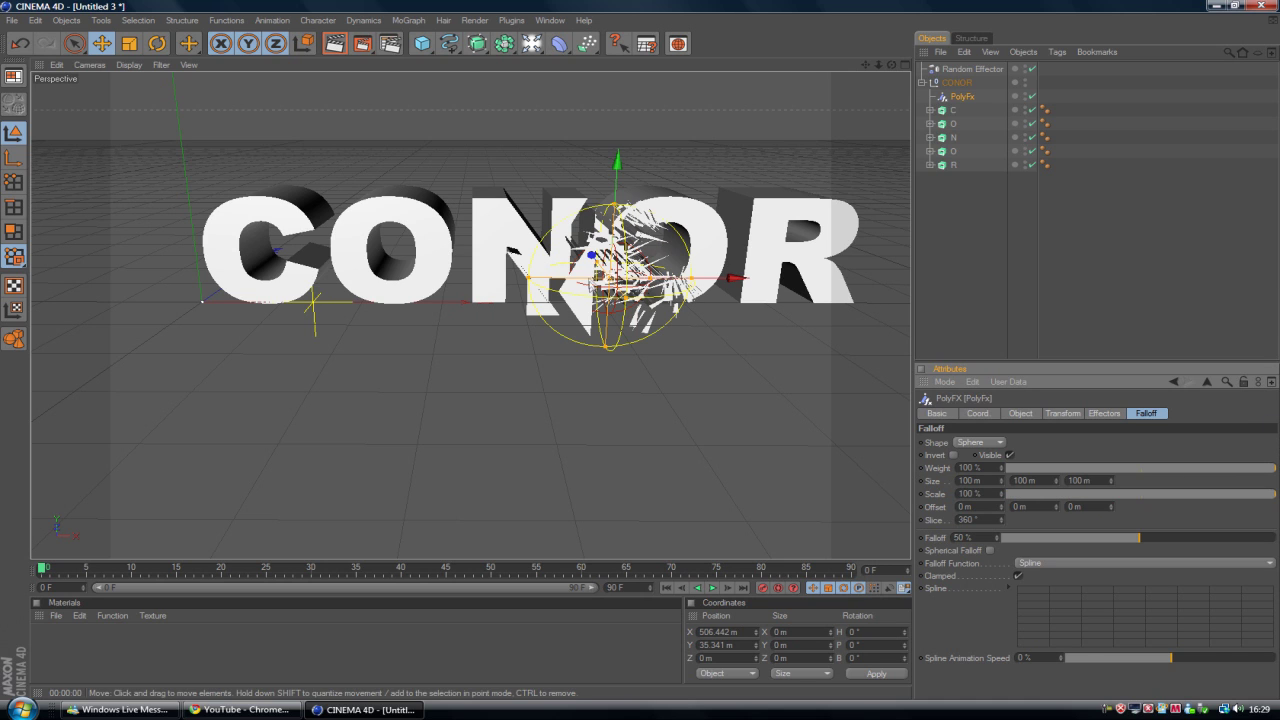
drag(597, 272, 658, 338)
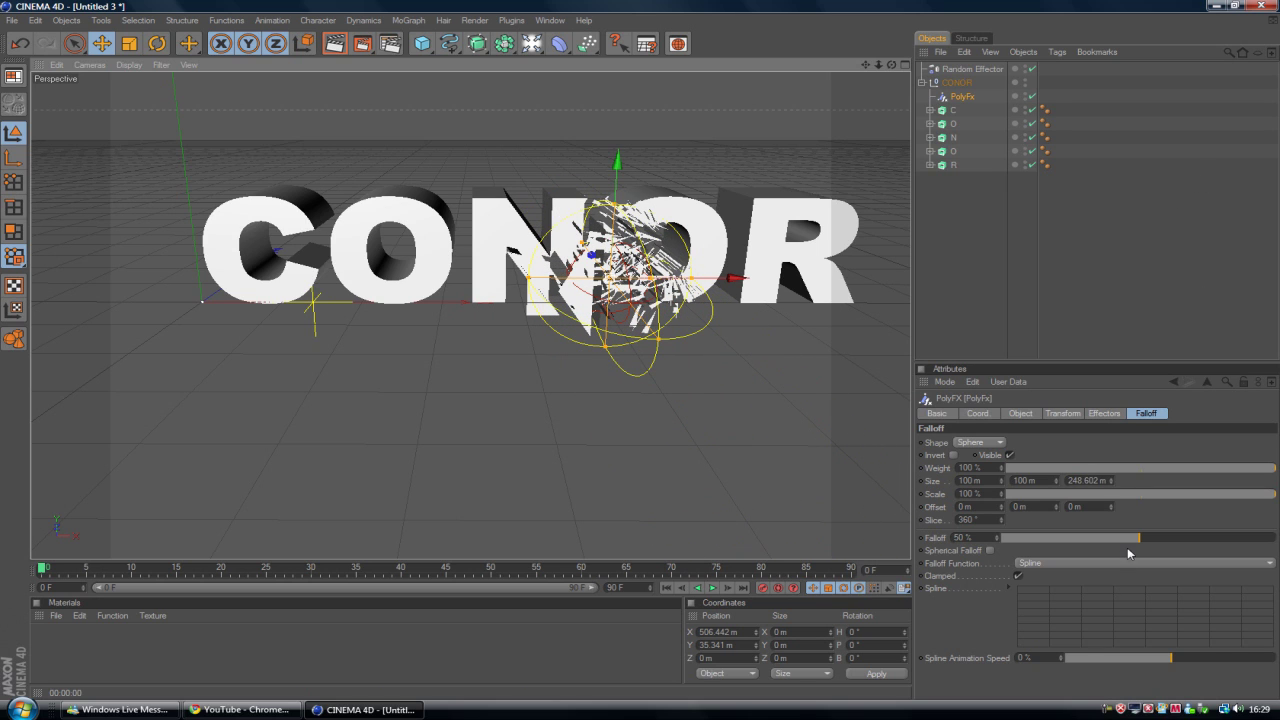
drag(1137, 538, 1275, 538)
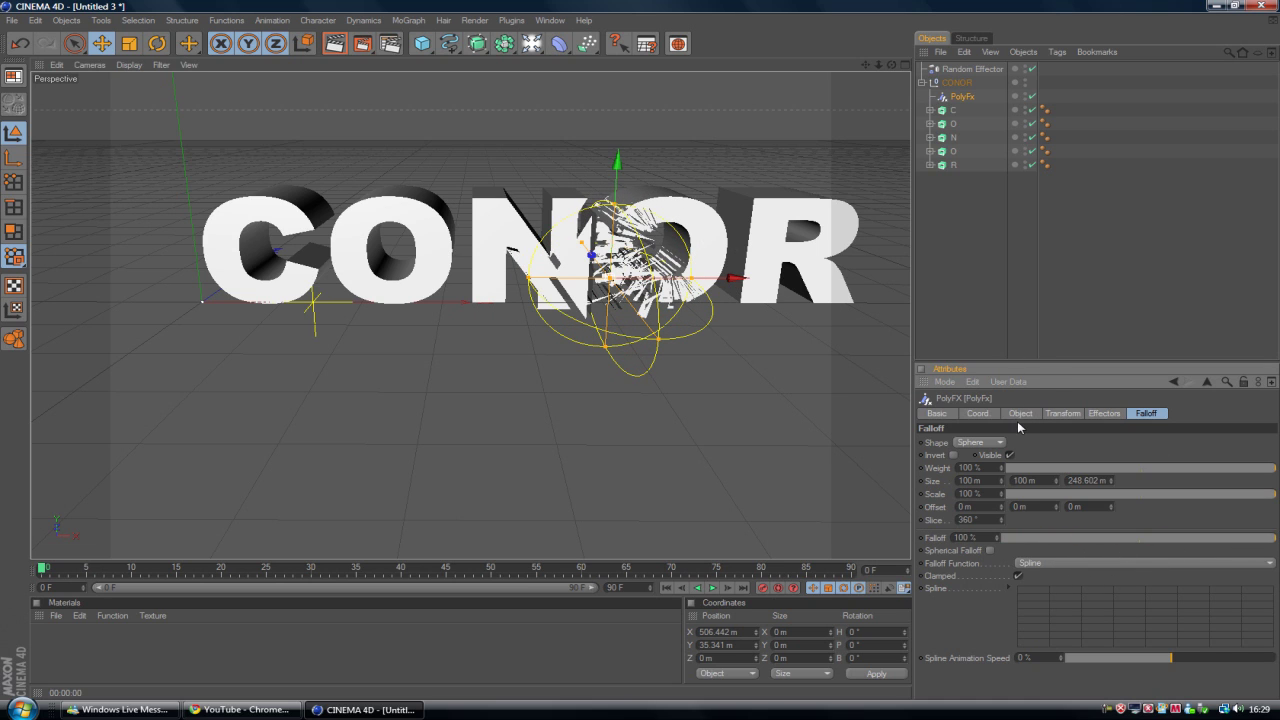
Reselect the PolyFx and move its falloff left over the letter C
click(1063, 413)
click(1104, 413)
click(1063, 413)
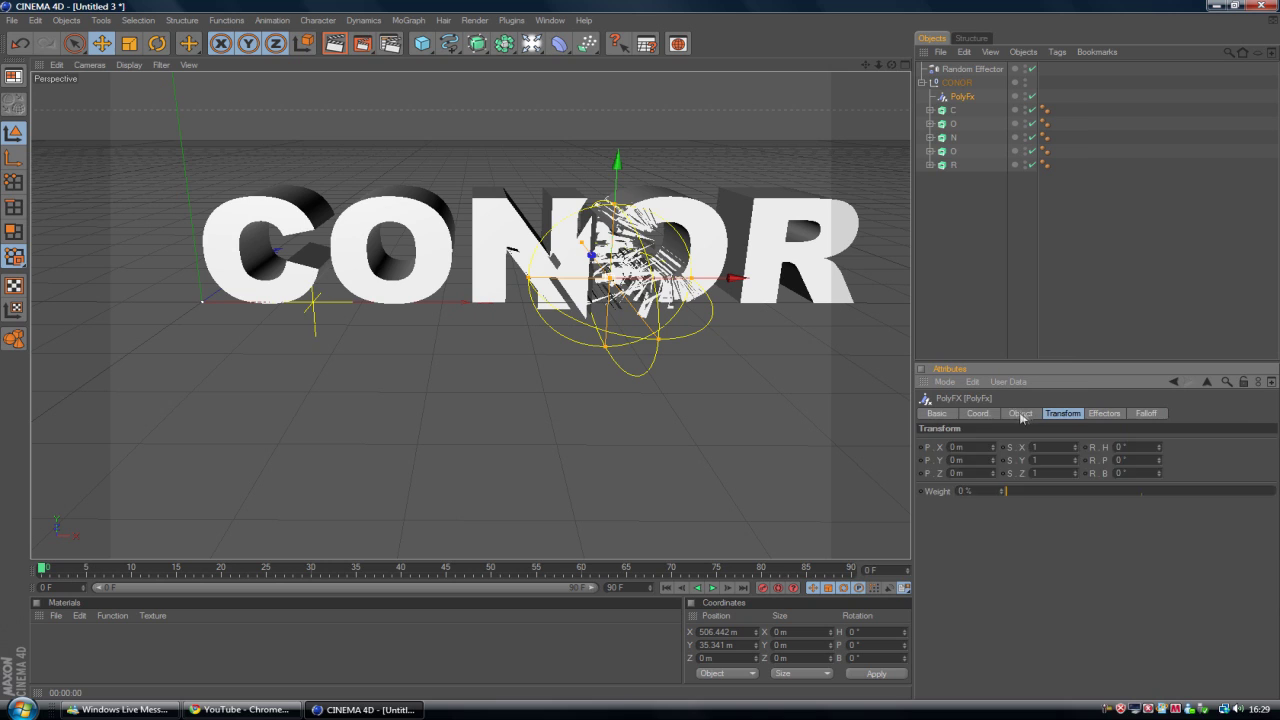
click(977, 413)
click(1020, 414)
click(1060, 414)
click(1050, 327)
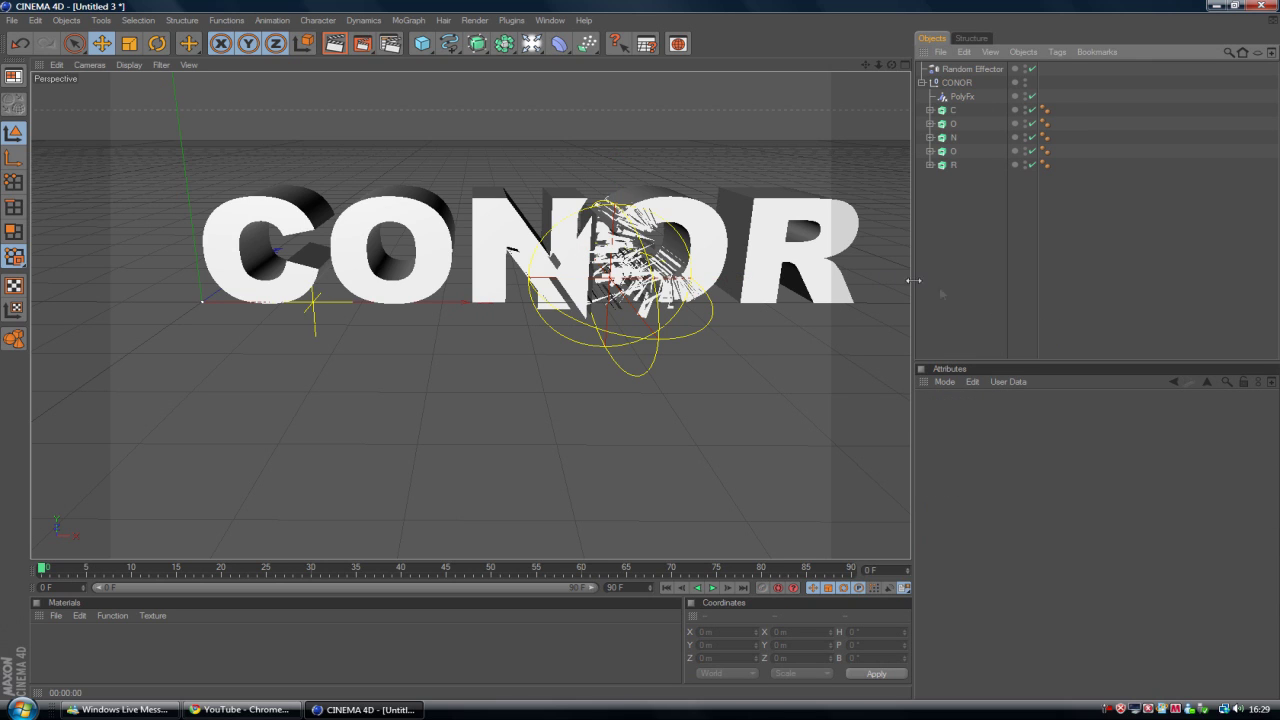
click(956, 82)
click(960, 68)
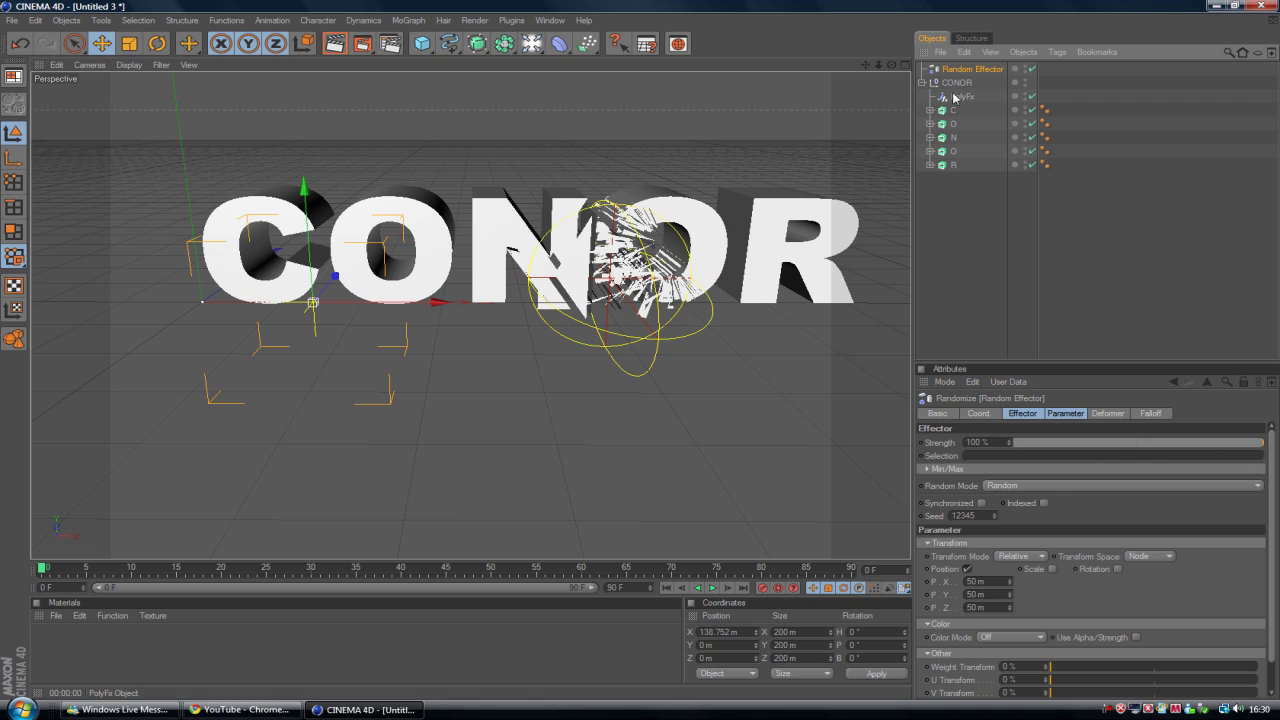
click(950, 98)
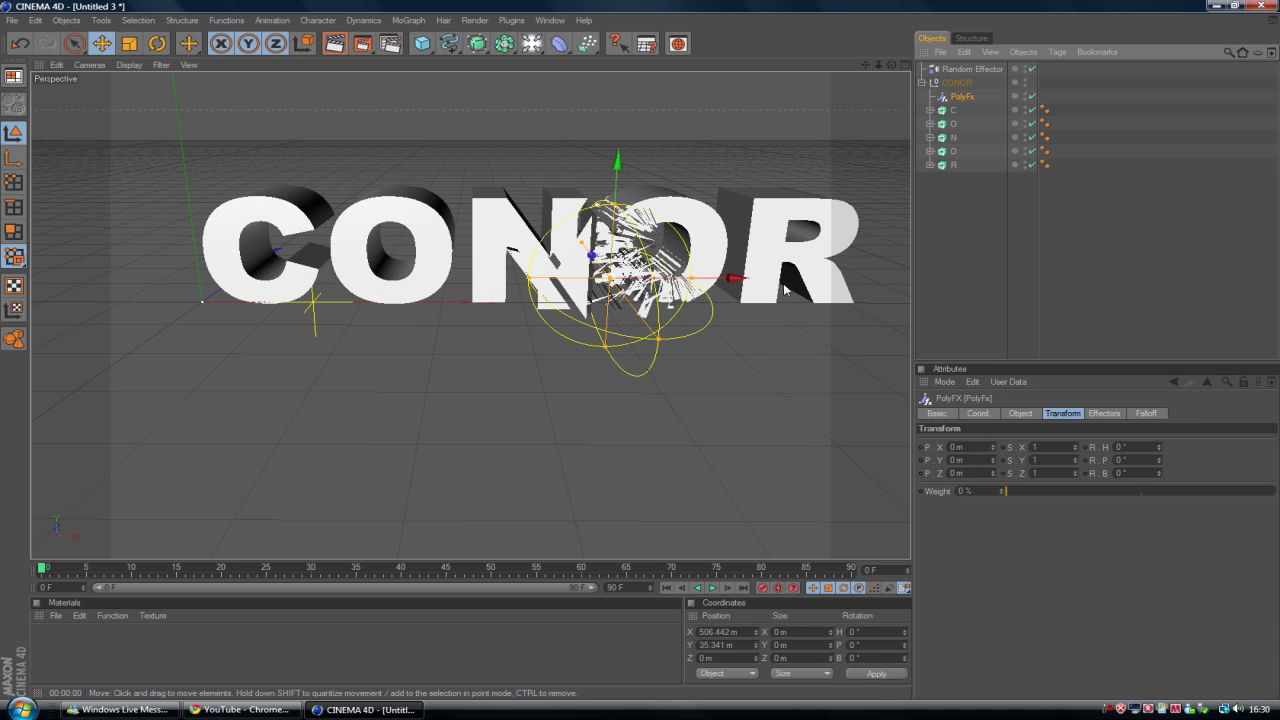
drag(735, 283, 372, 281)
Deselect the PolyFX, zoom in and render the active view showing the shattered C
click(1148, 264)
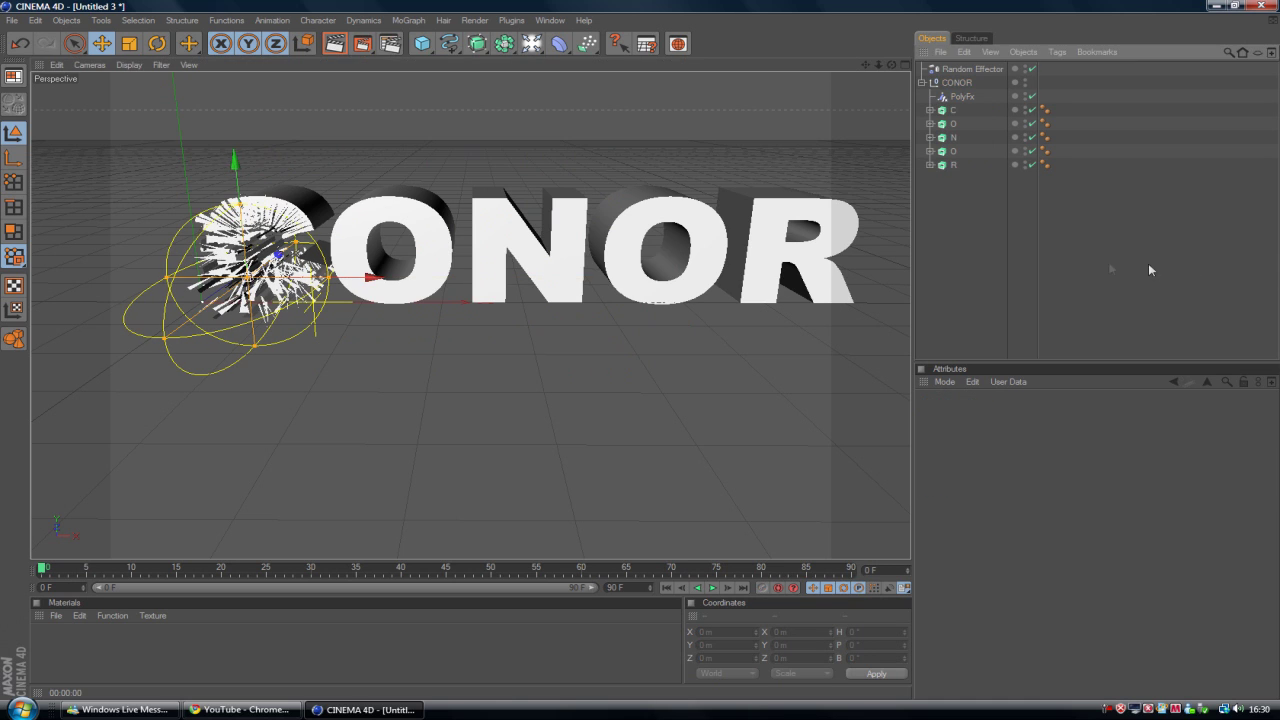
scroll(634, 220, up, 2)
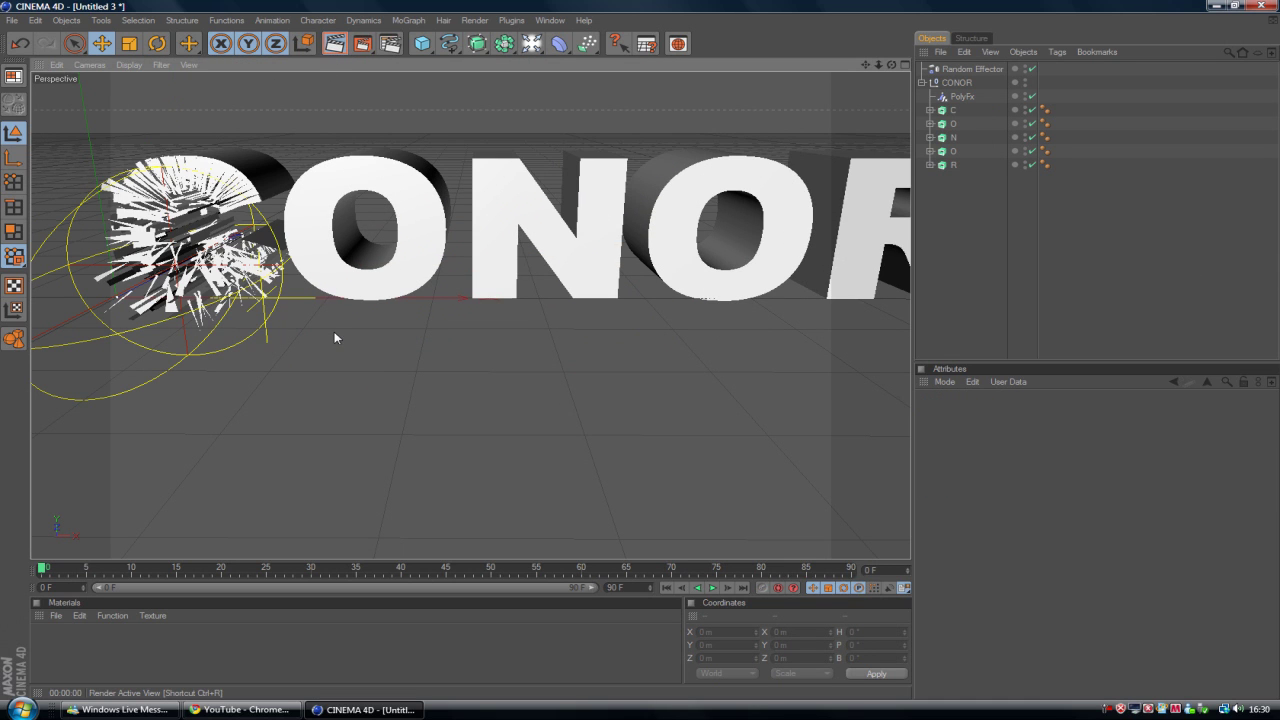
key(ctrl+r)
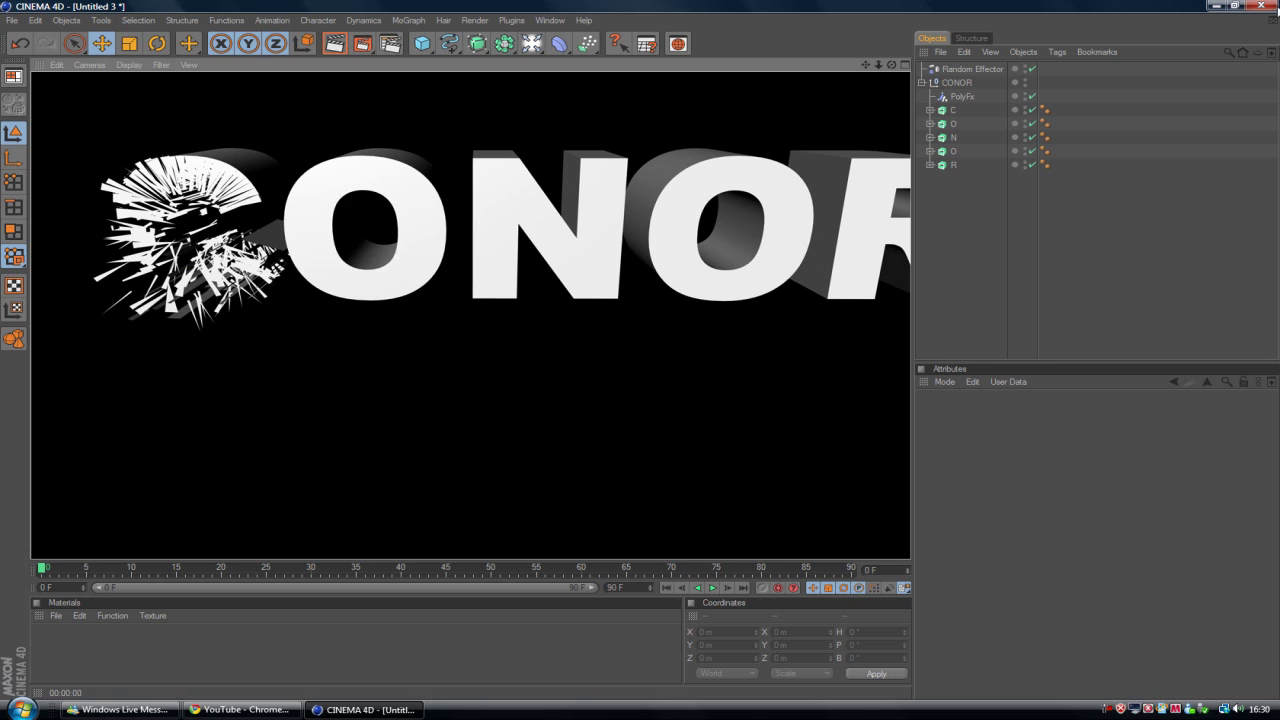
Duplicate the CONOR group as CONOR.1 and delete the PolyFX inside the copy
click(936, 84)
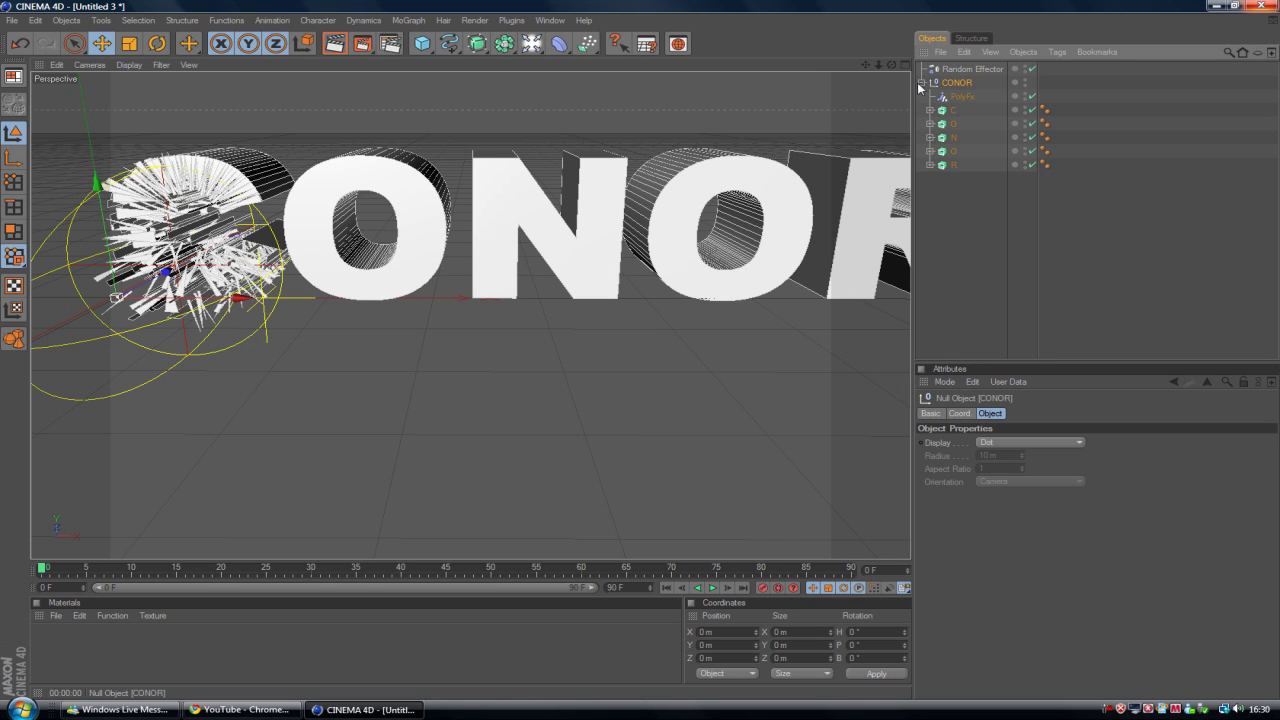
click(922, 83)
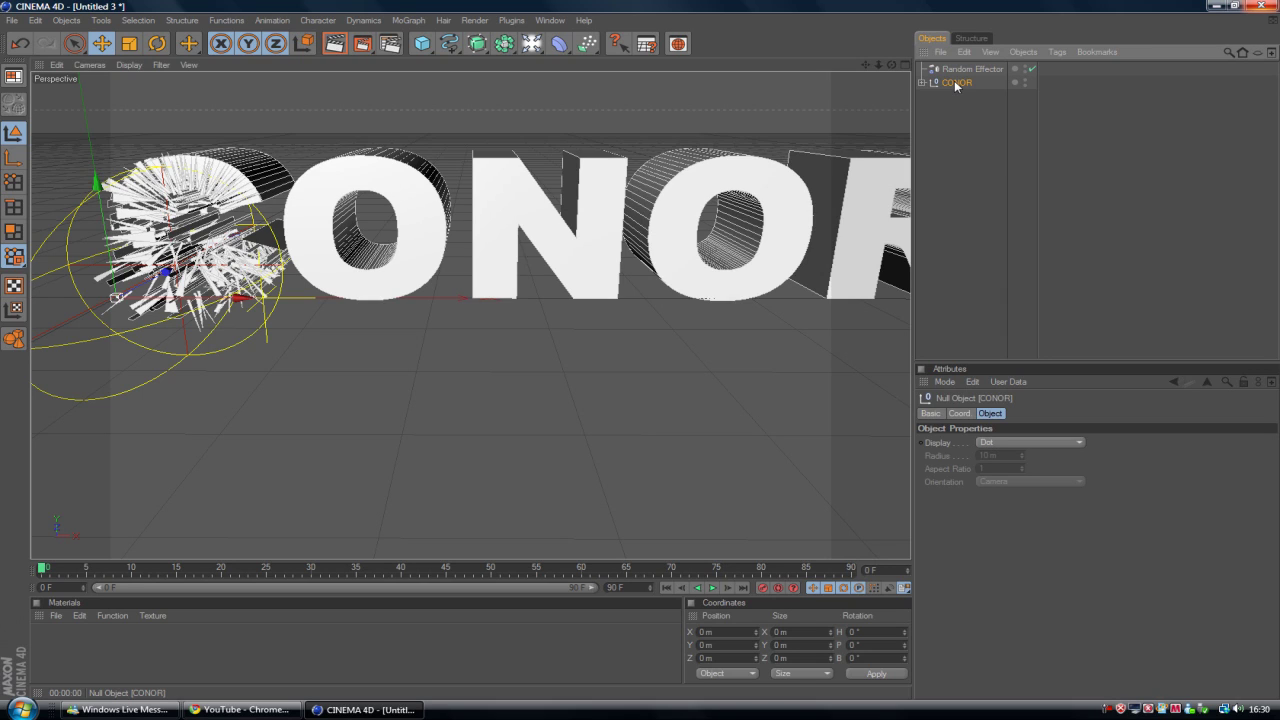
ctrl+drag(955, 85, 951, 101)
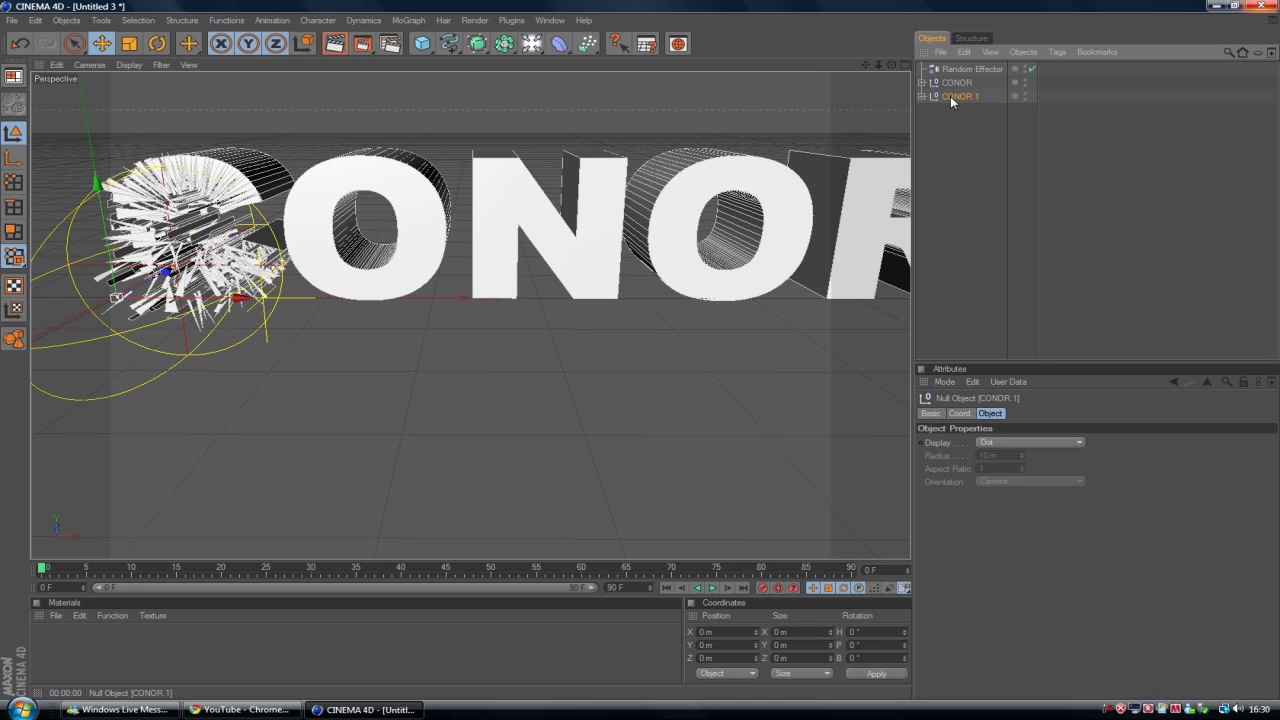
click(948, 99)
click(922, 96)
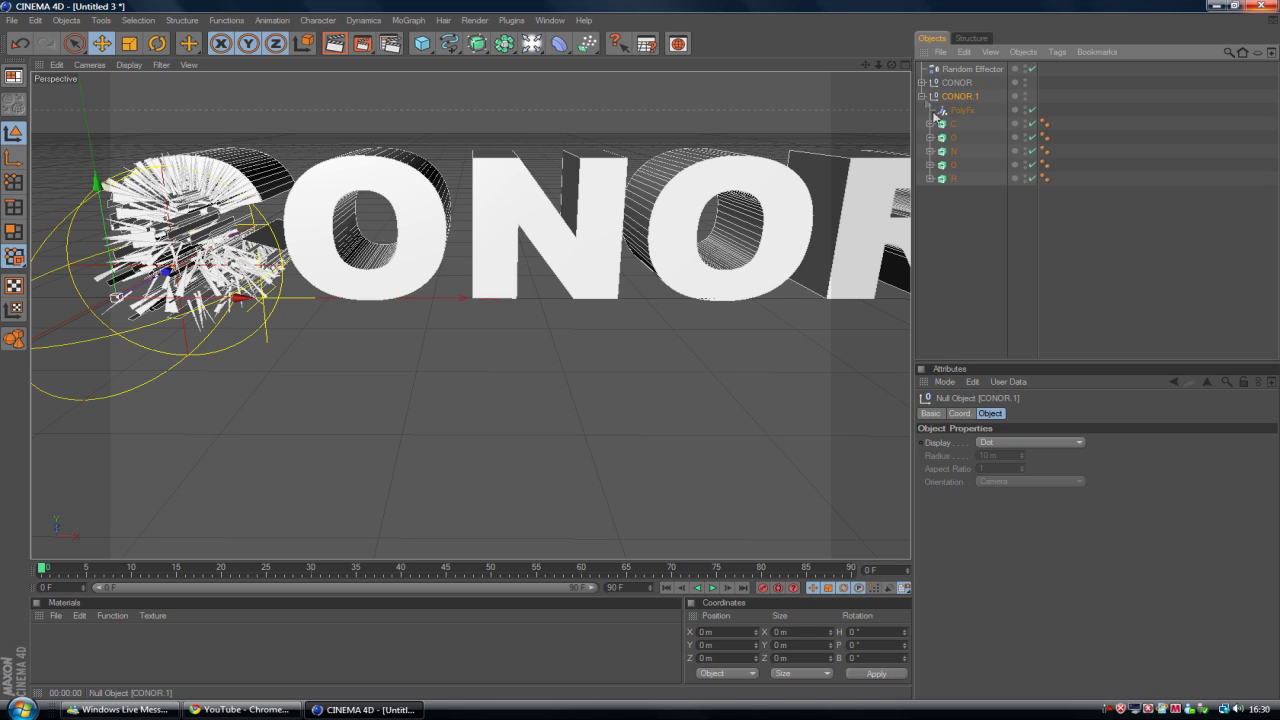
click(958, 113)
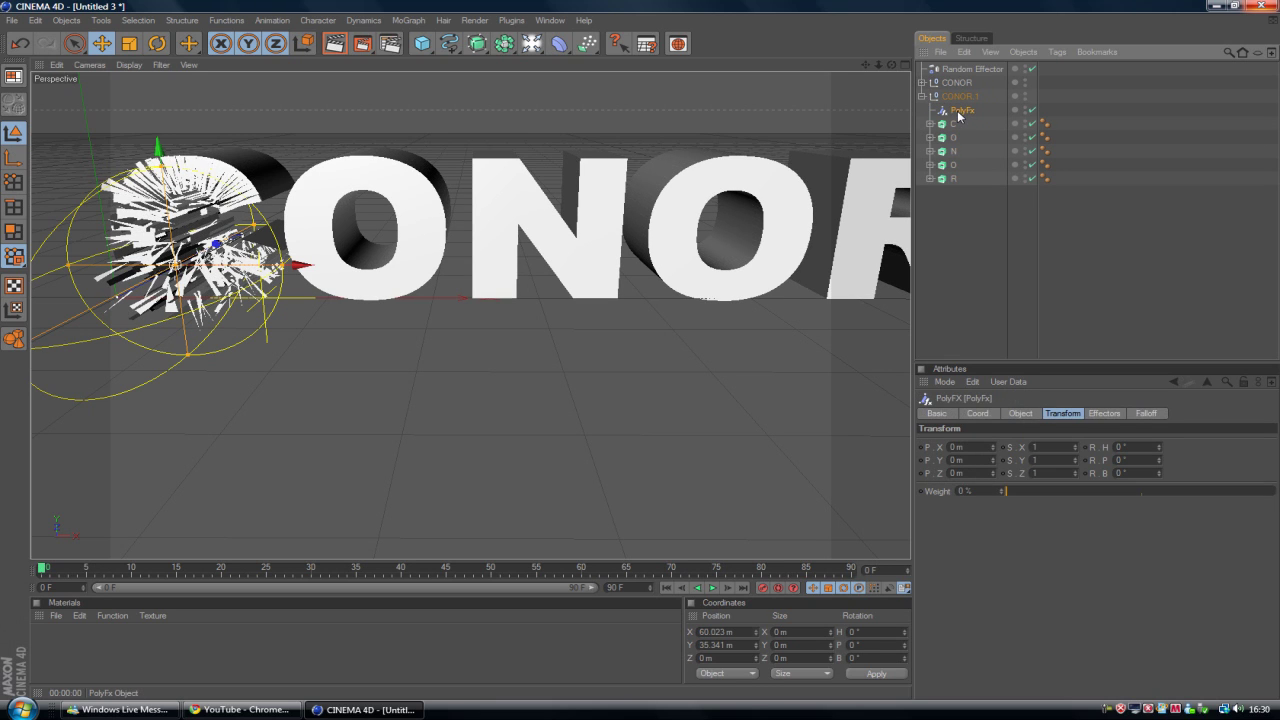
key(Delete)
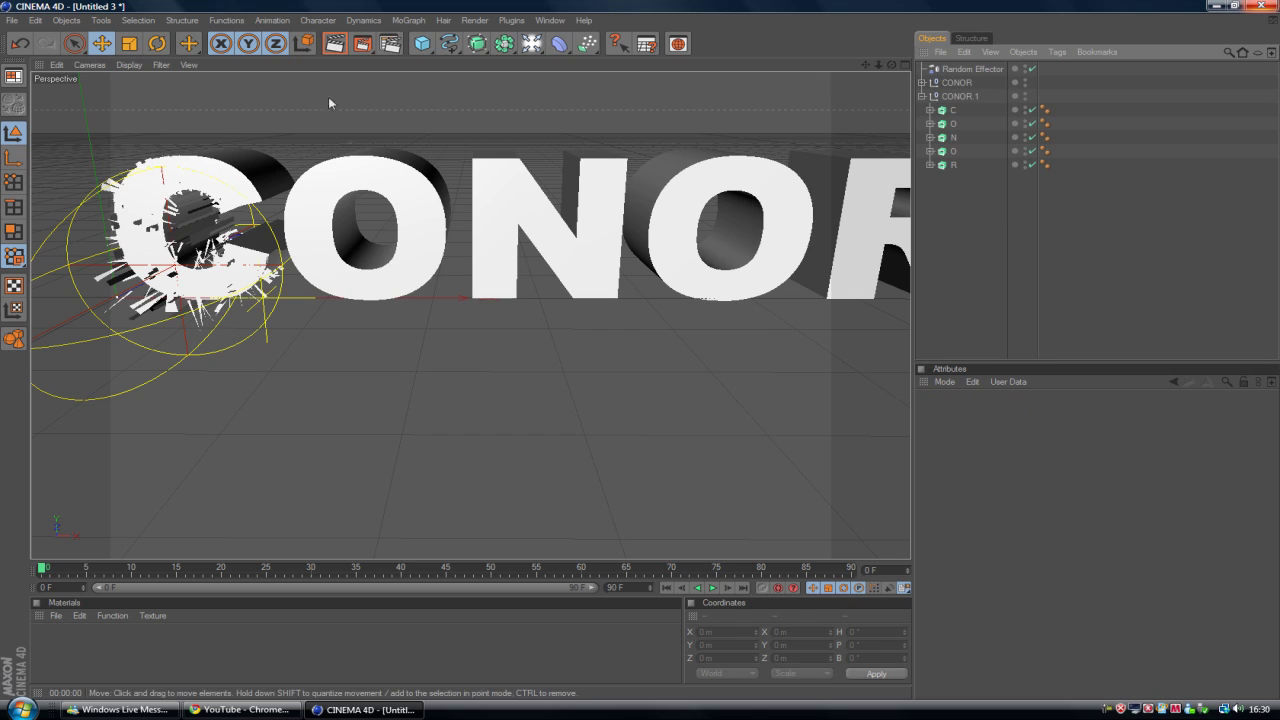
Render the view and shift the Random Effector slightly right along X
click(333, 43)
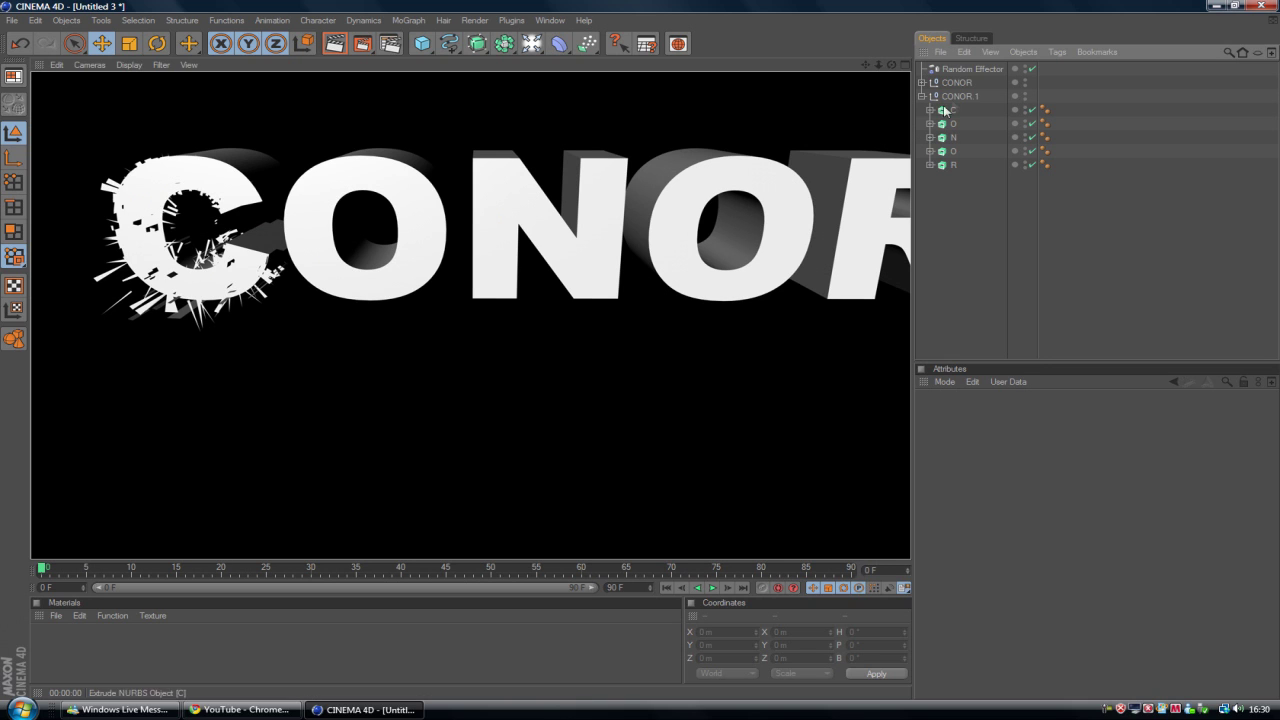
click(958, 69)
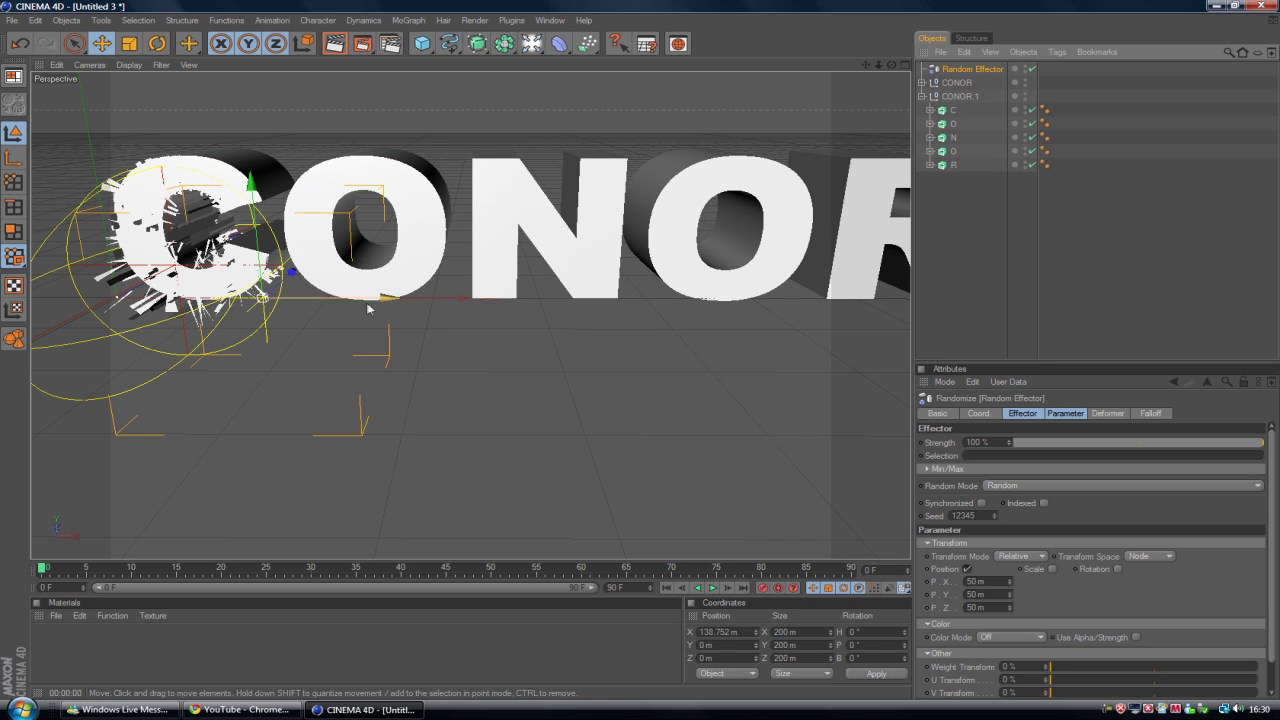
drag(320, 297, 378, 298)
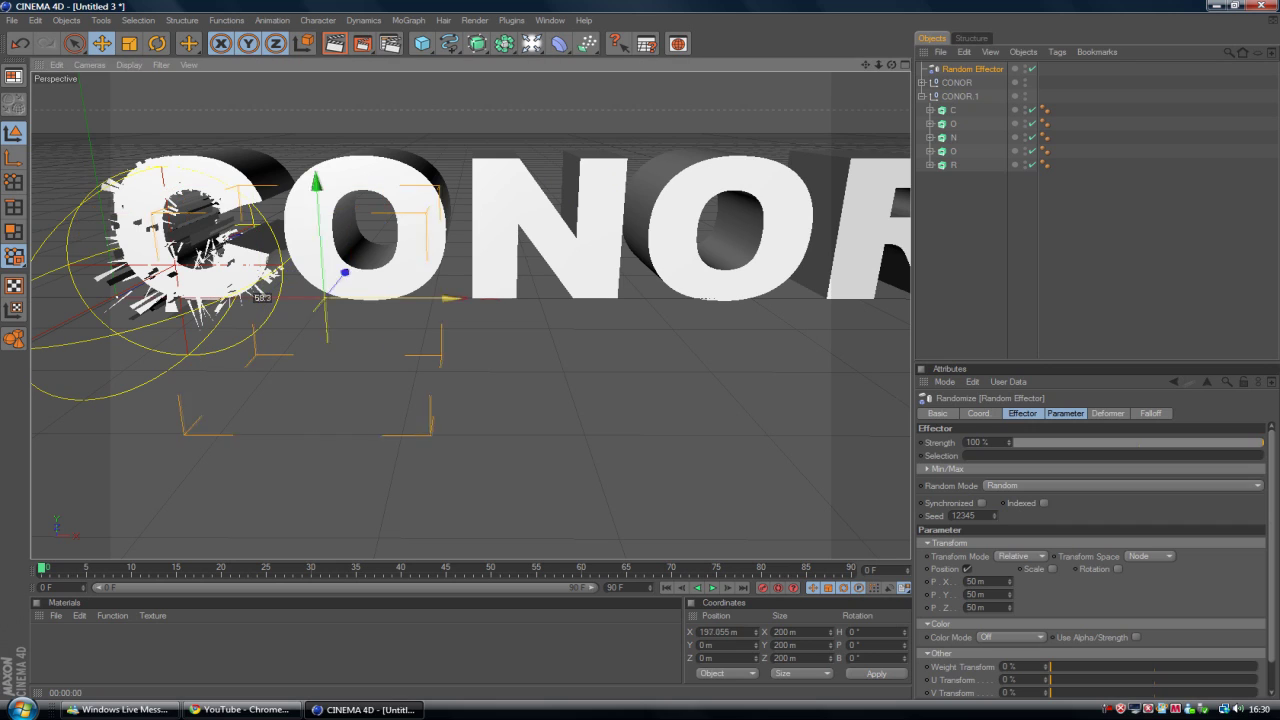
click(927, 100)
Sweep the original CONOR PolyFX across the text and back over the C at X 54.691 m
click(921, 96)
click(921, 82)
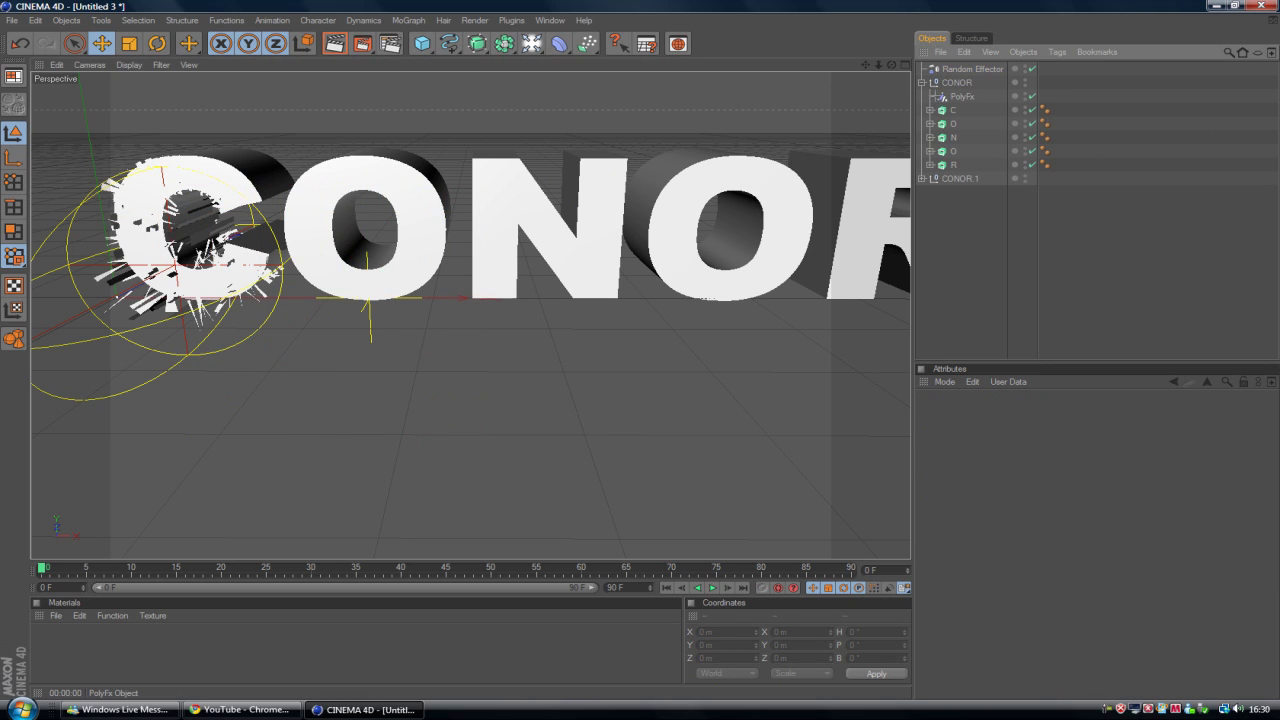
click(960, 97)
scroll(857, 123, down, 3)
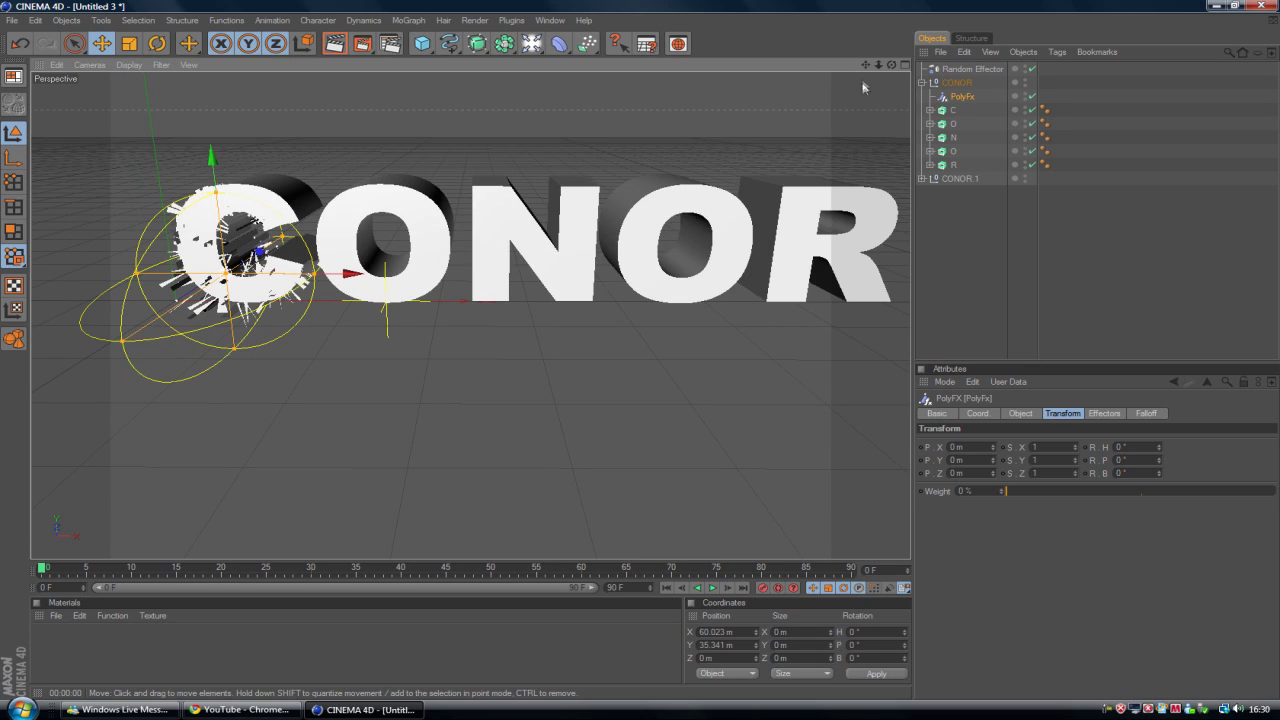
drag(358, 274, 790, 274)
drag(625, 292, 92, 292)
drag(230, 274, 590, 274)
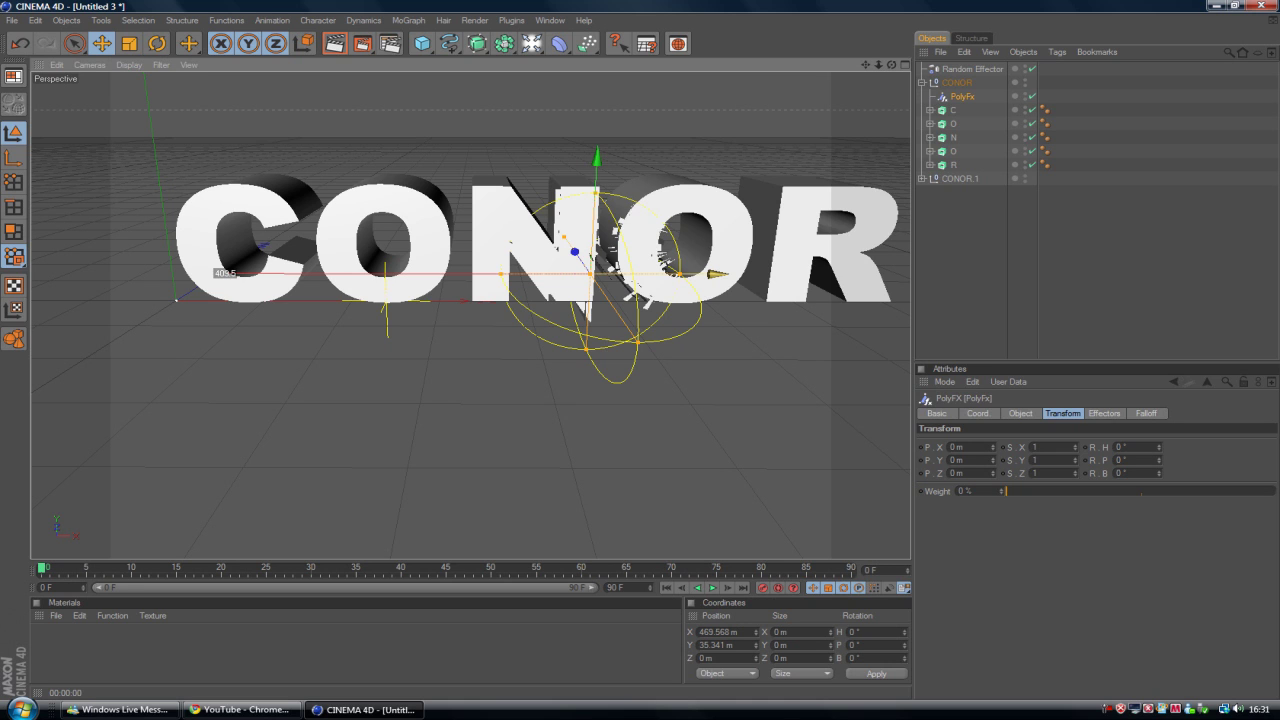
drag(590, 274, 222, 272)
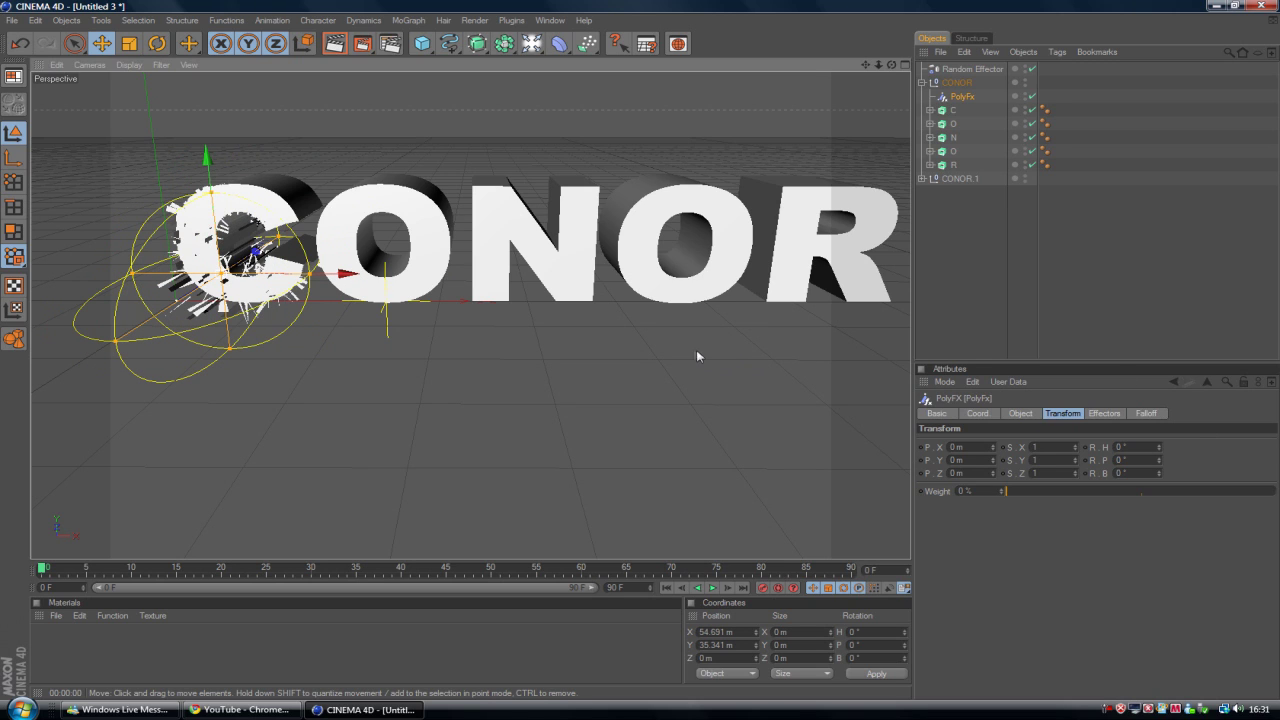